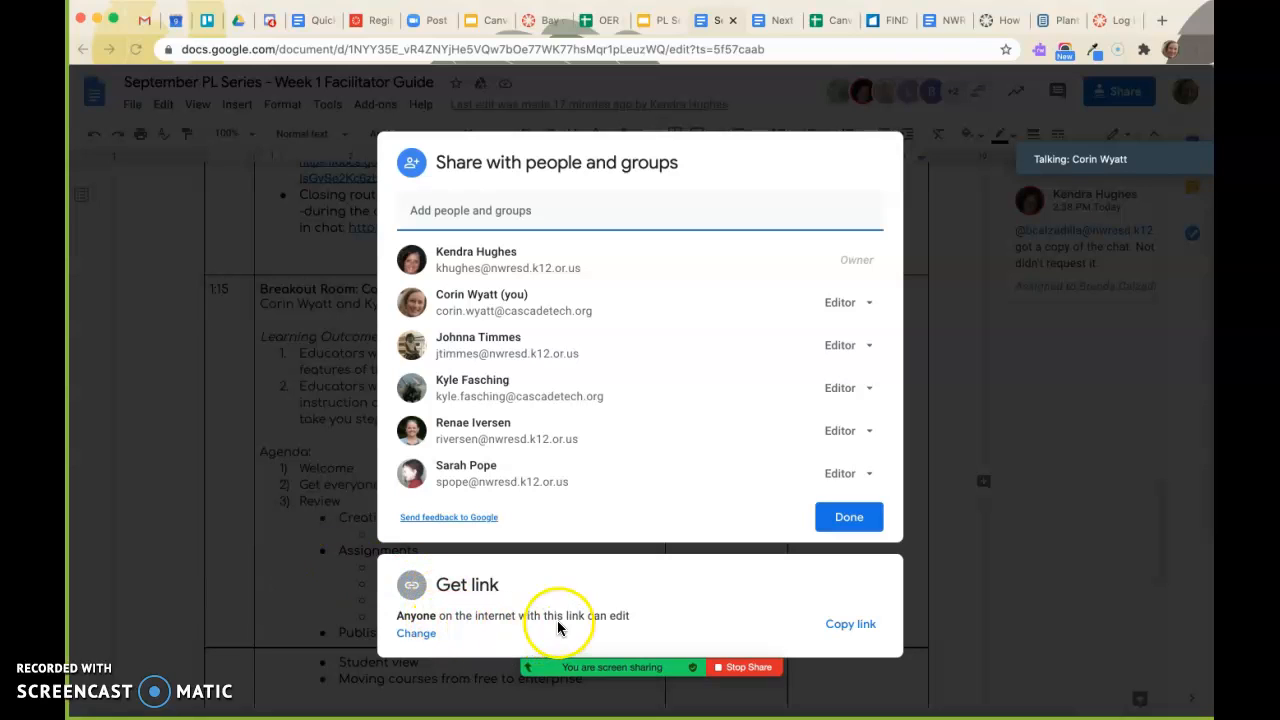
# Set the document's general link access to Anyone with the link, with the Viewer role
pyautogui.click(417, 634)
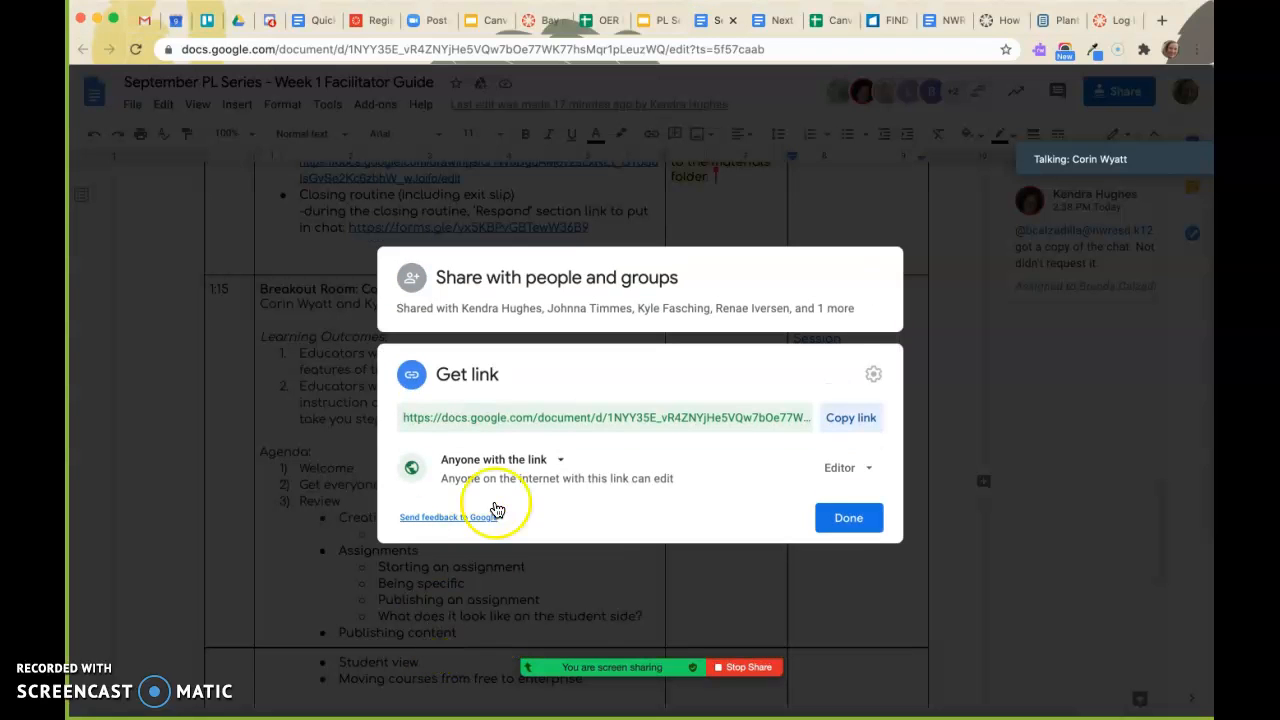
pyautogui.click(525, 461)
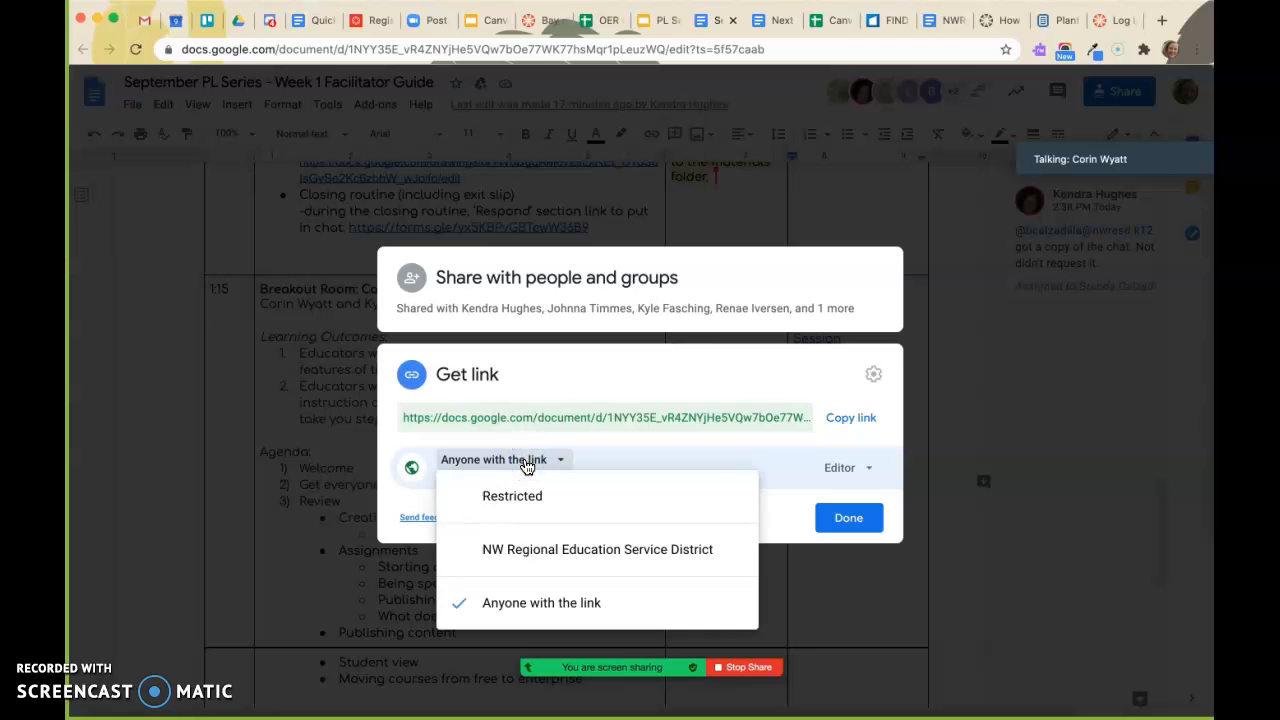
pyautogui.click(524, 493)
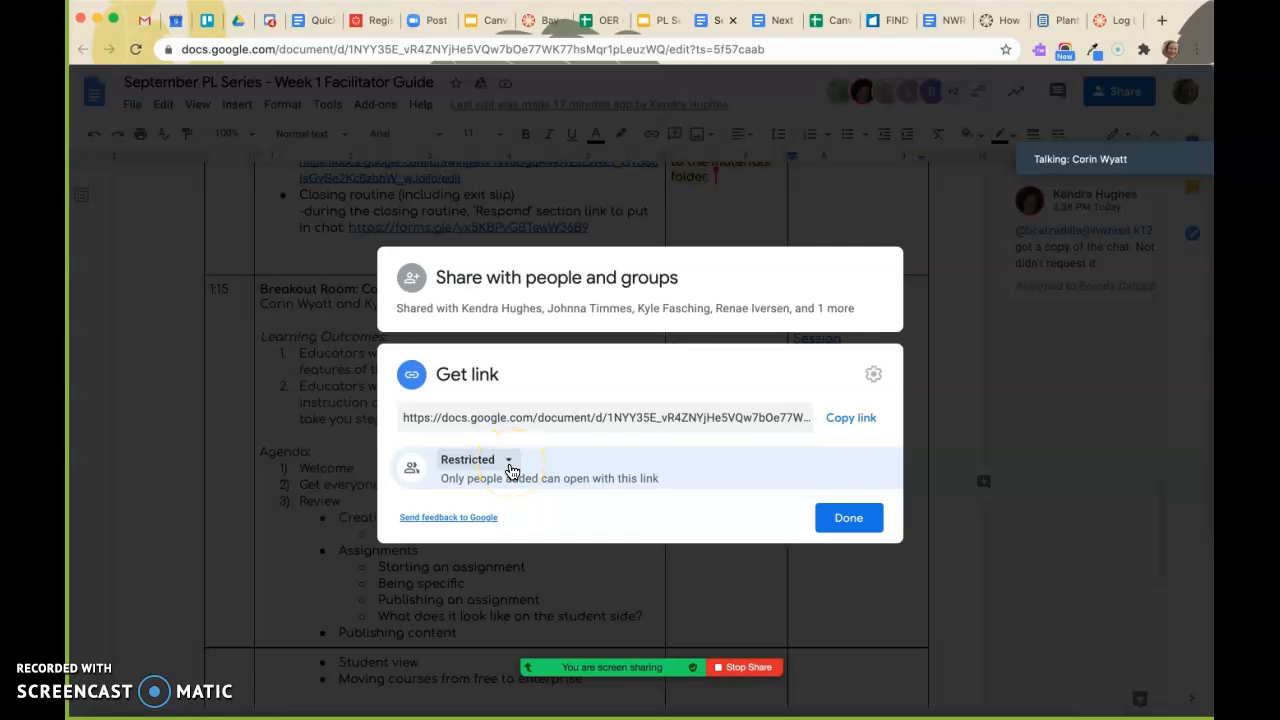
pyautogui.click(509, 461)
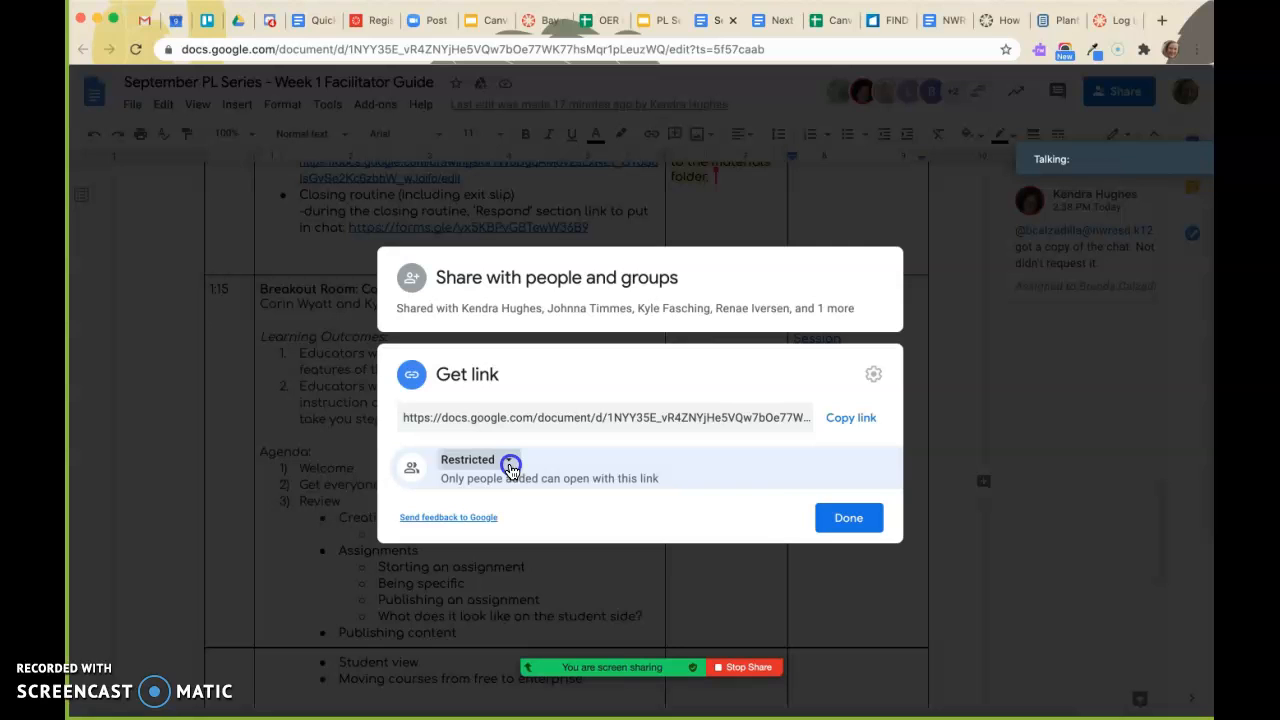
pyautogui.click(545, 602)
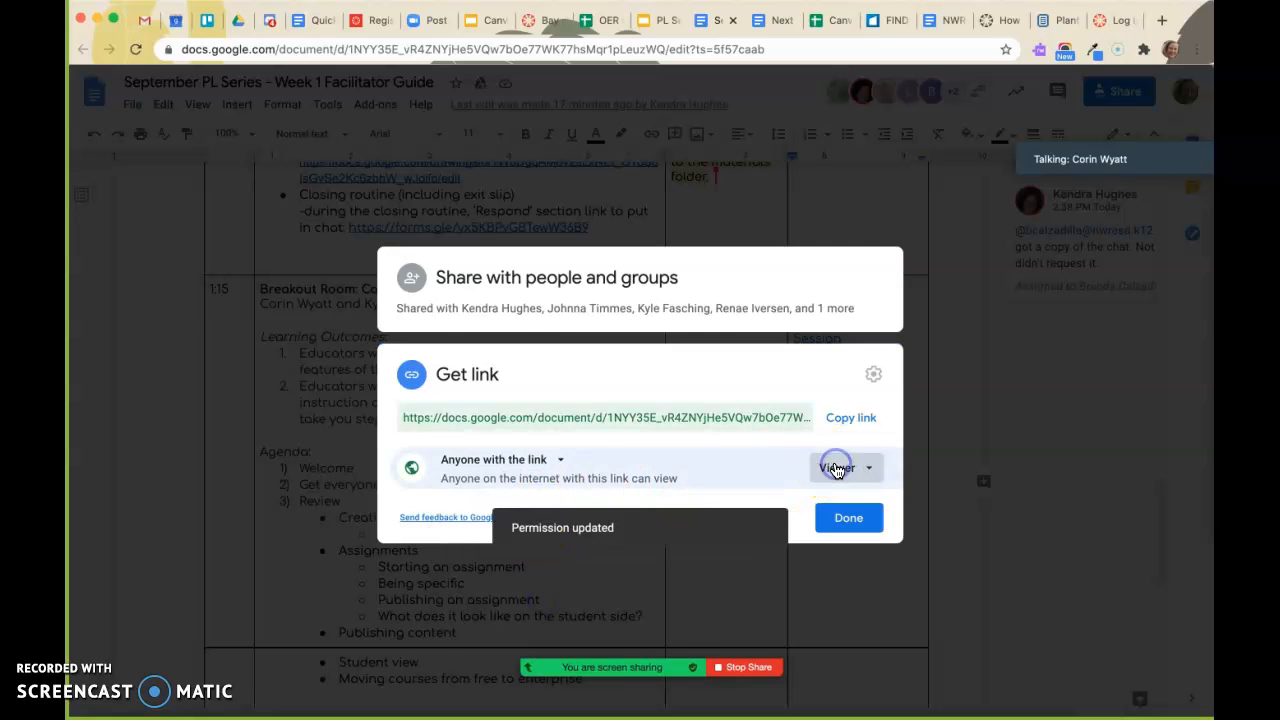
pyautogui.click(835, 470)
pyautogui.click(870, 512)
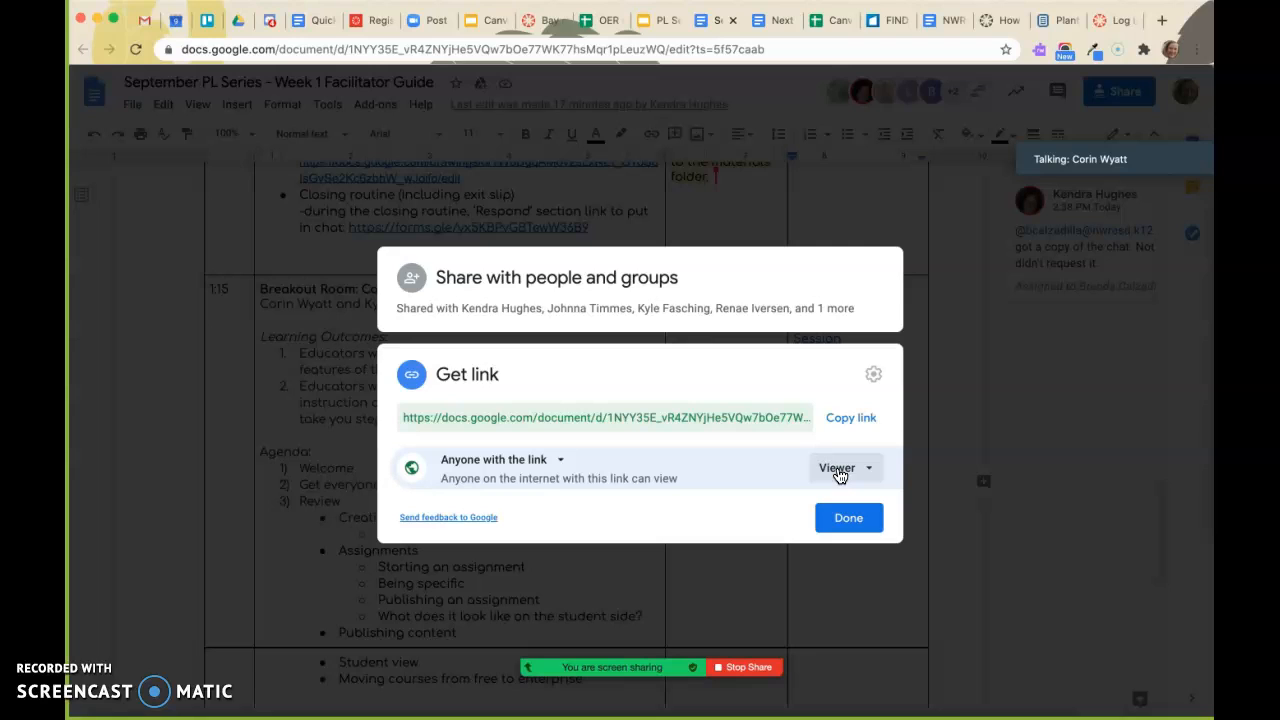
# Copy the document's sharing link and close the sharing settings
pyautogui.click(849, 519)
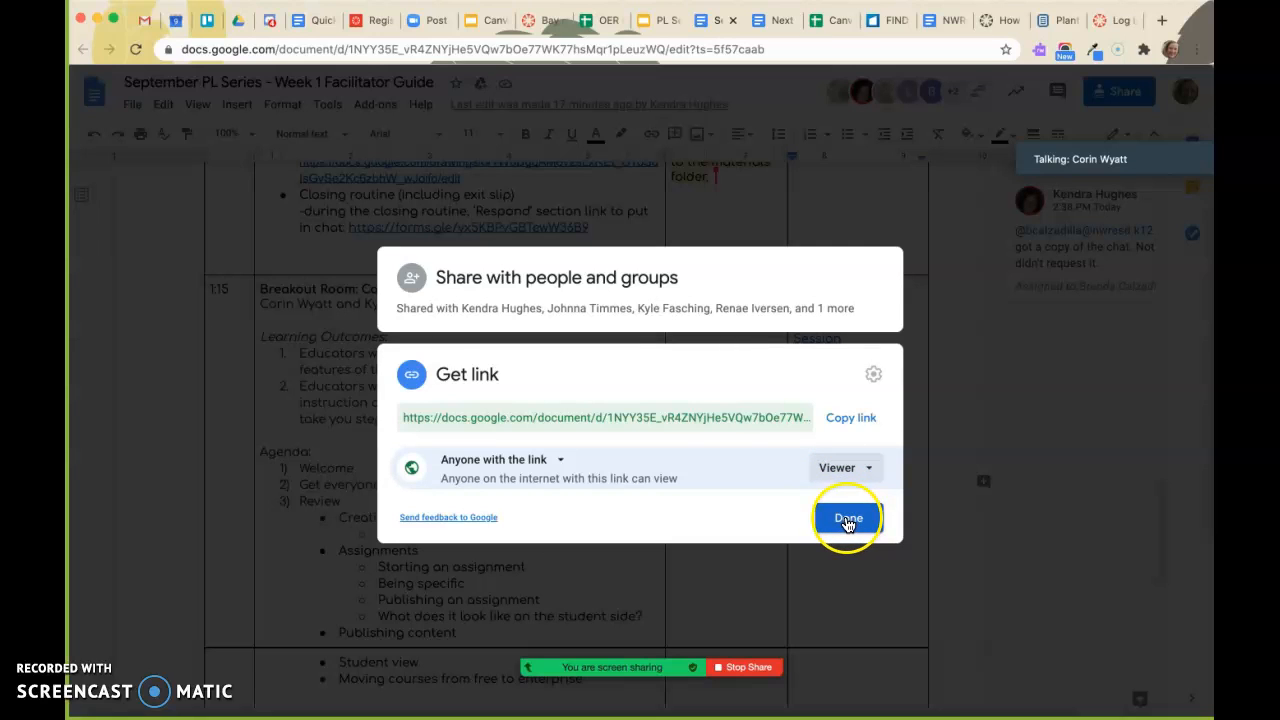
pyautogui.click(849, 420)
pyautogui.click(851, 515)
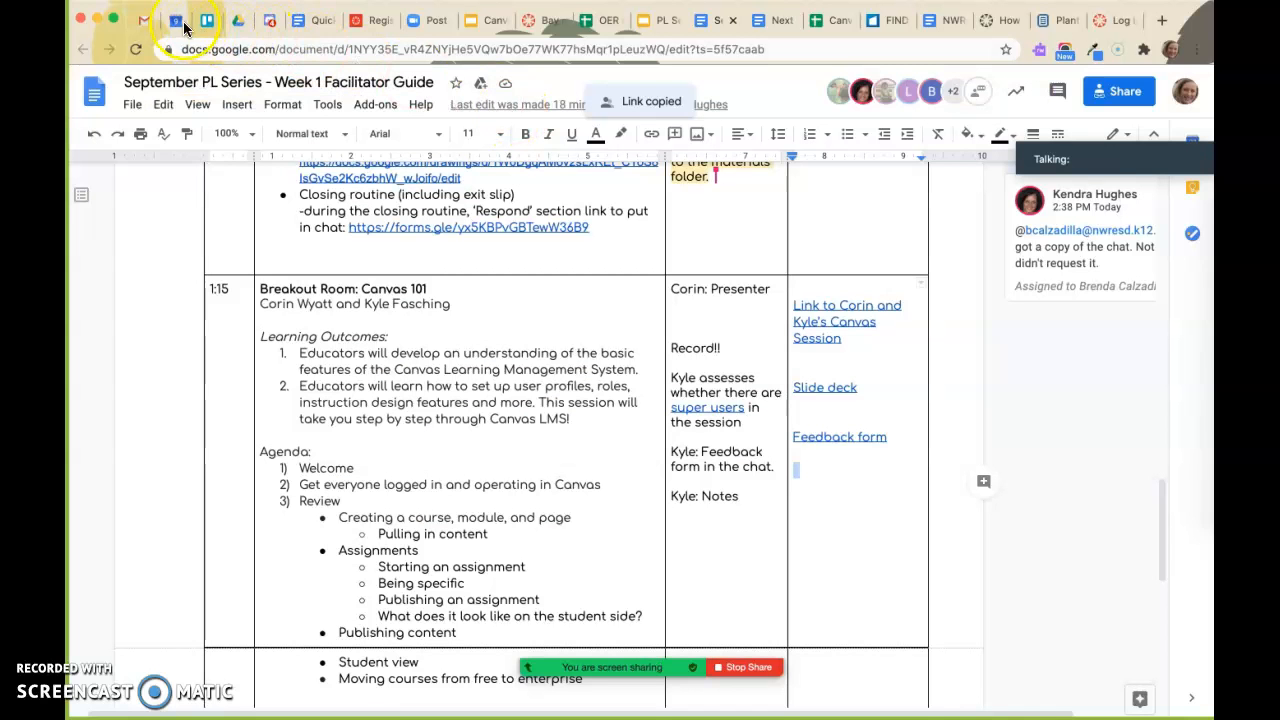
# Switch to the Canvas course and start a new assignment named "Facilitator Guide"
pyautogui.click(543, 20)
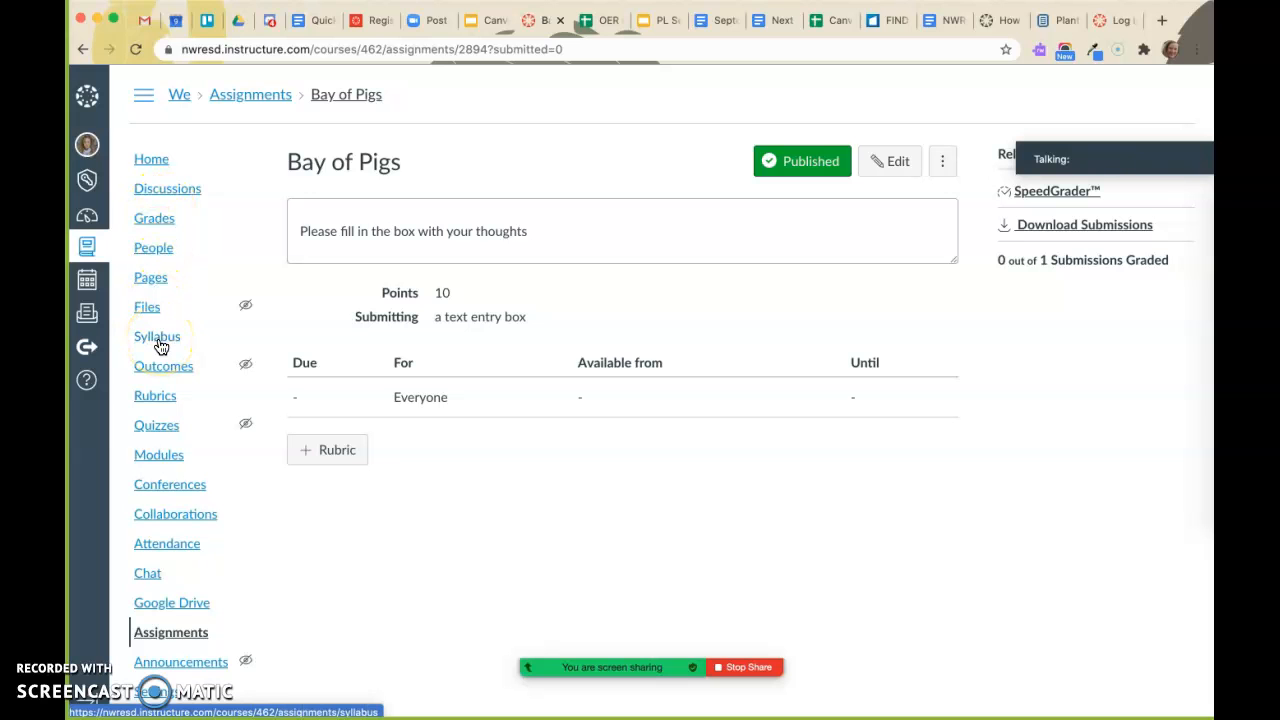
pyautogui.click(175, 634)
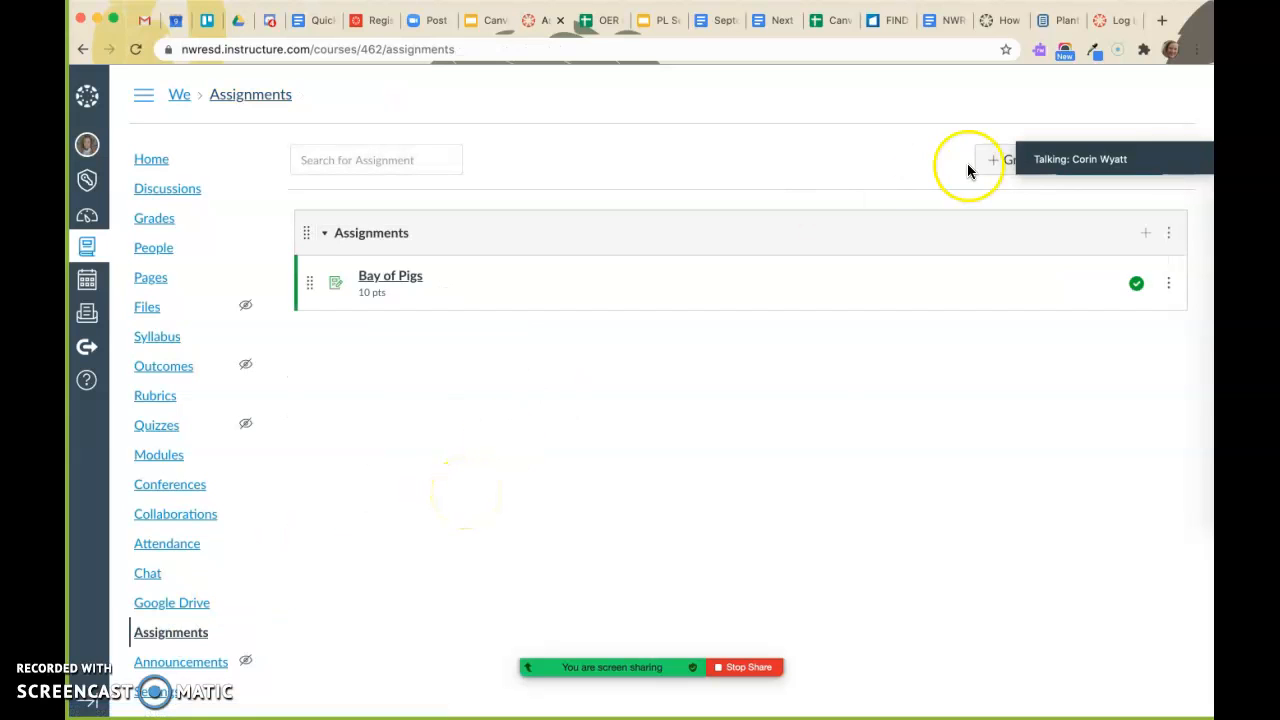
pyautogui.moveTo(1129, 129); pyautogui.dragTo(1058, 70)
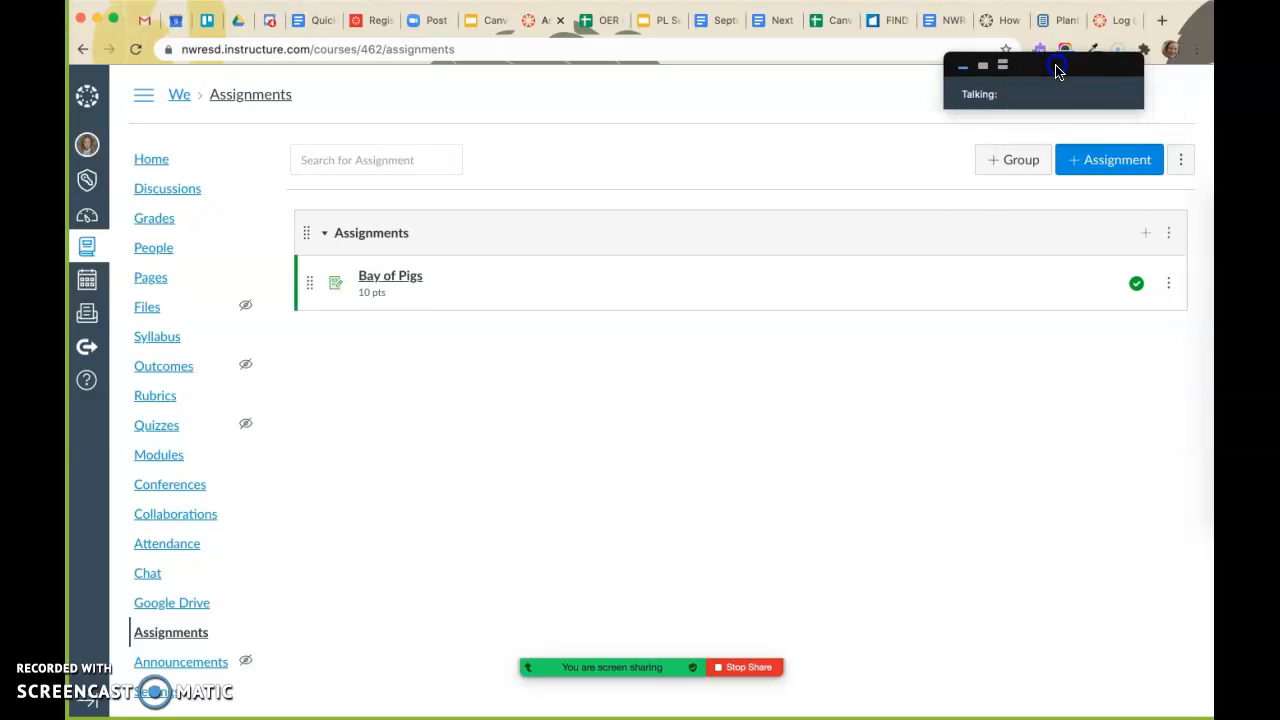
pyautogui.click(1105, 176)
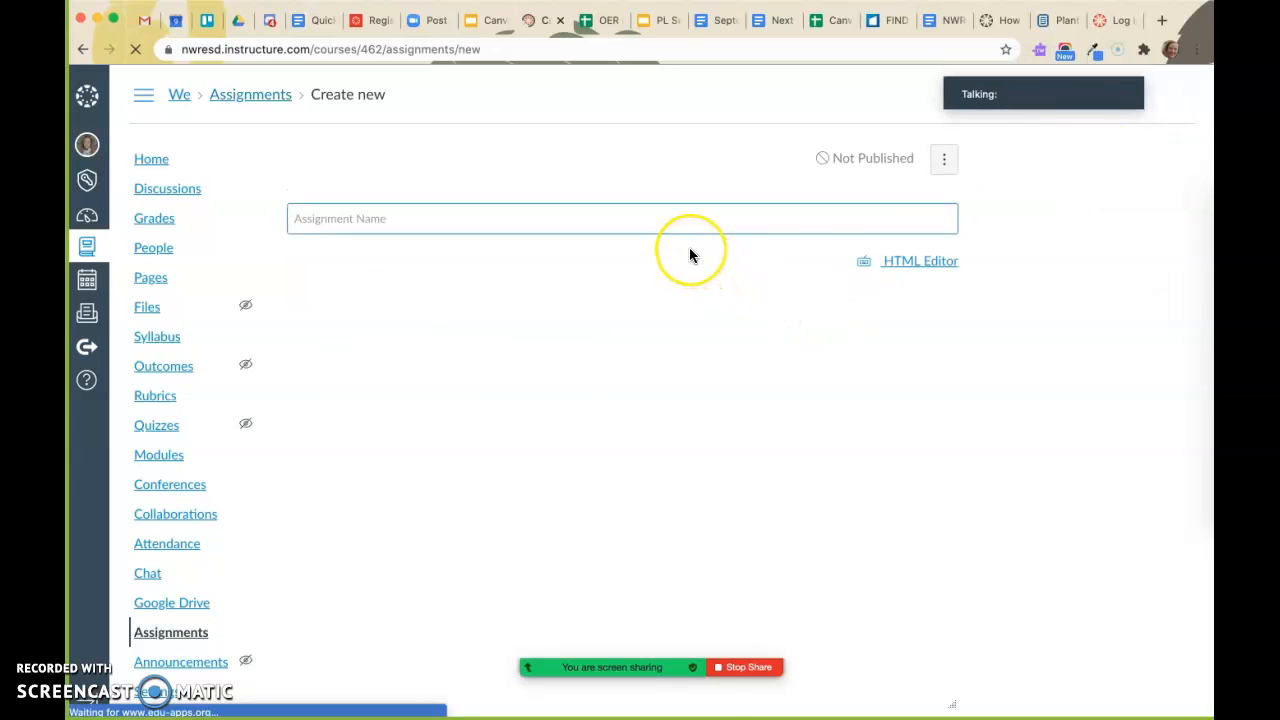
pyautogui.write('Facilitator')
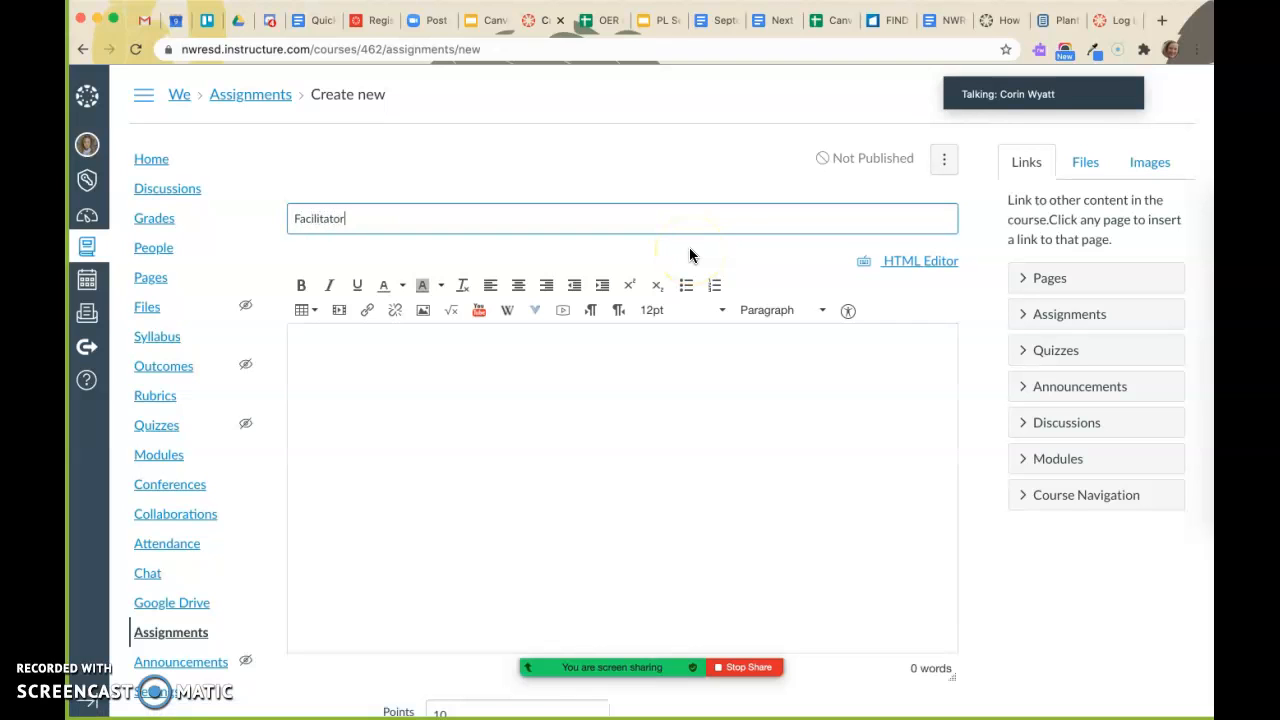
pyautogui.write(' Guide')
# Enter "Please make copy of this google doc and submit it" as the description and link that text to the copied document URL
pyautogui.click(683, 449)
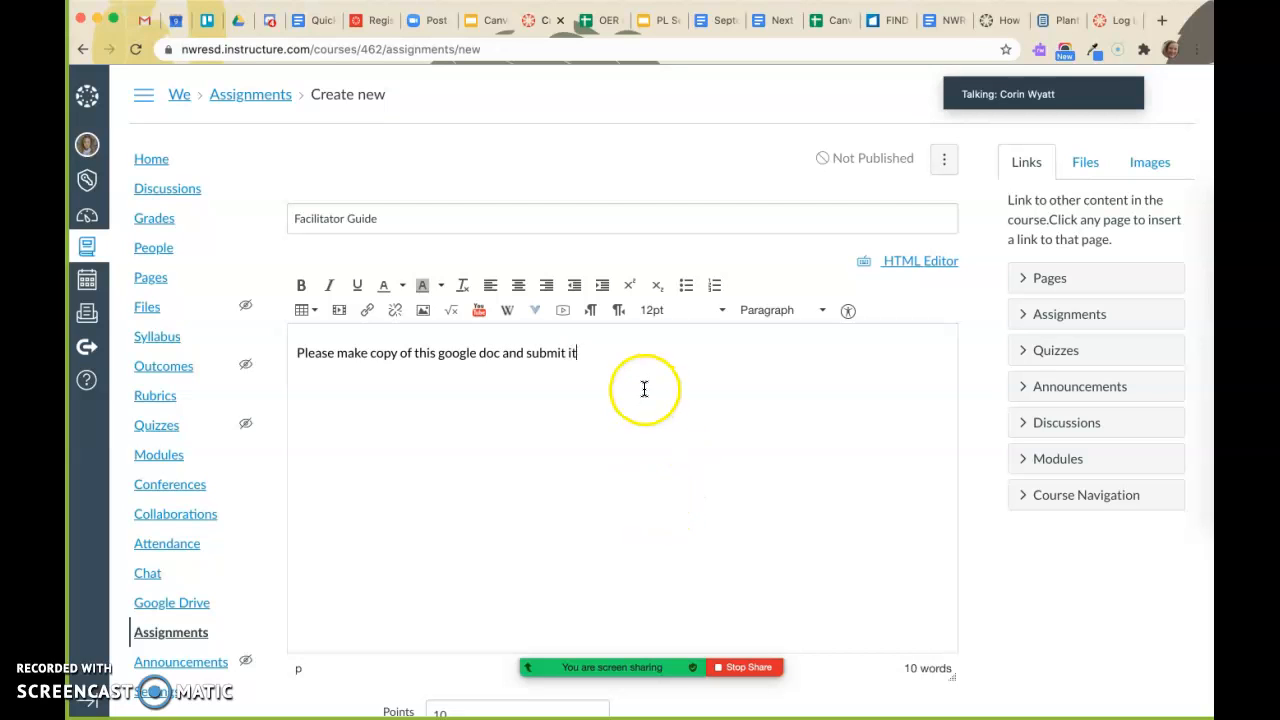
pyautogui.moveTo(581, 355); pyautogui.dragTo(297, 352)
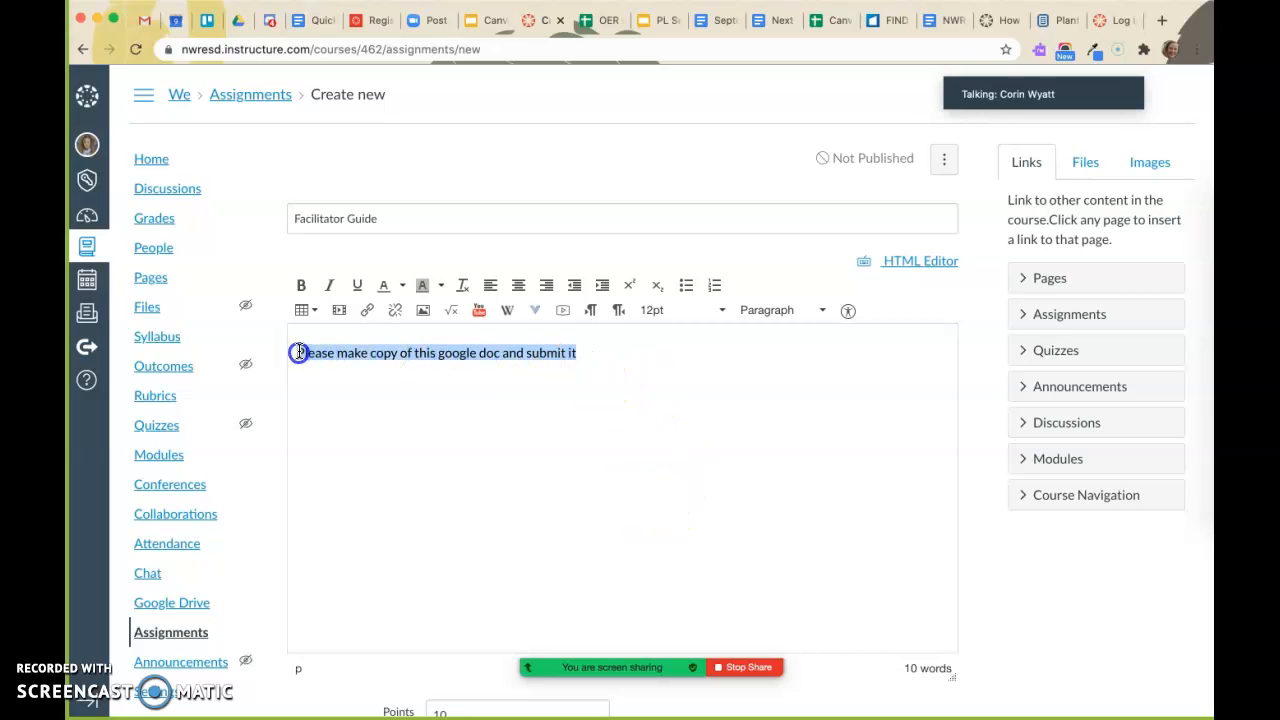
pyautogui.click(369, 314)
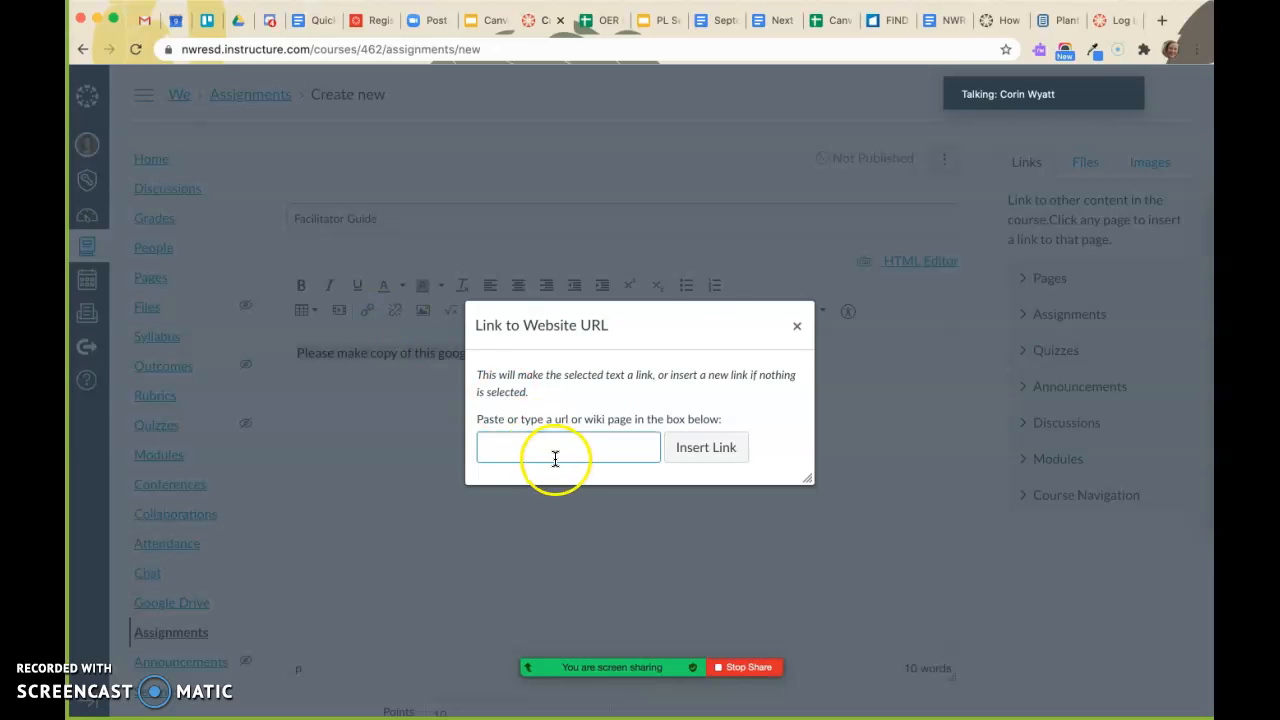
pyautogui.press('super+v')
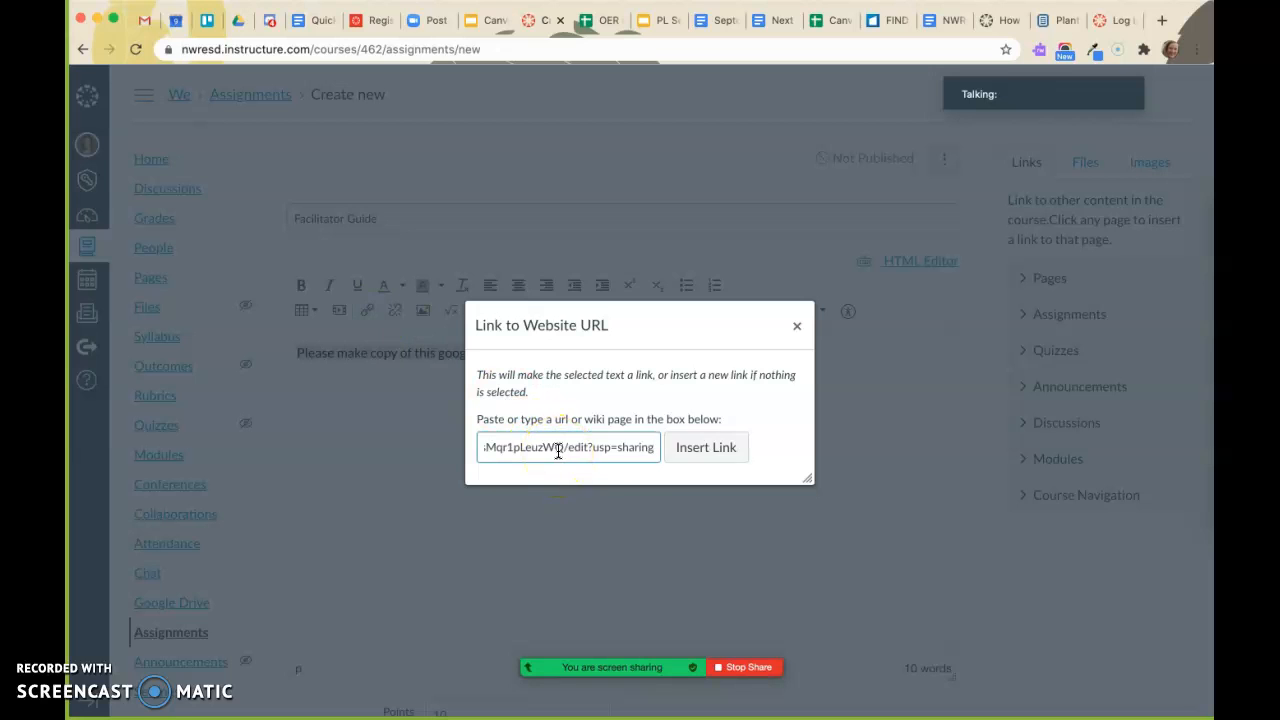
pyautogui.click(716, 448)
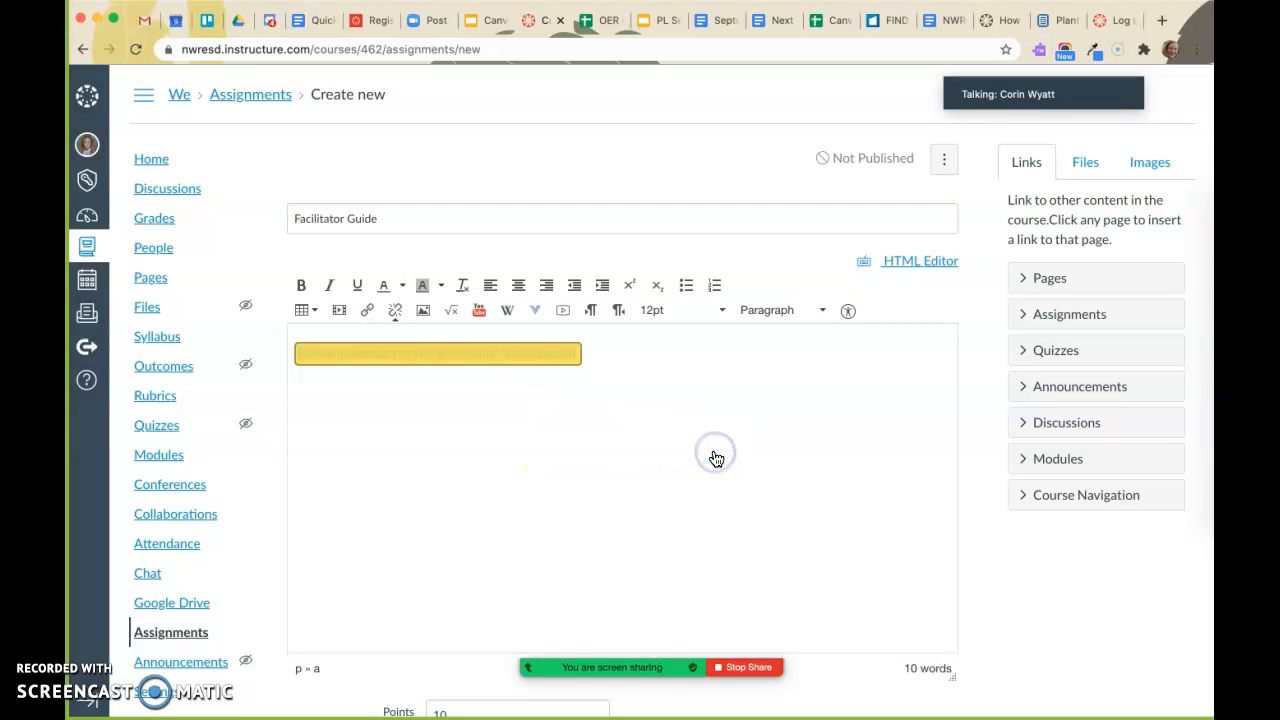
# Set the online entry options to accept Website URL submissions instead of Text Entry
pyautogui.scroll(-5, 716, 459)
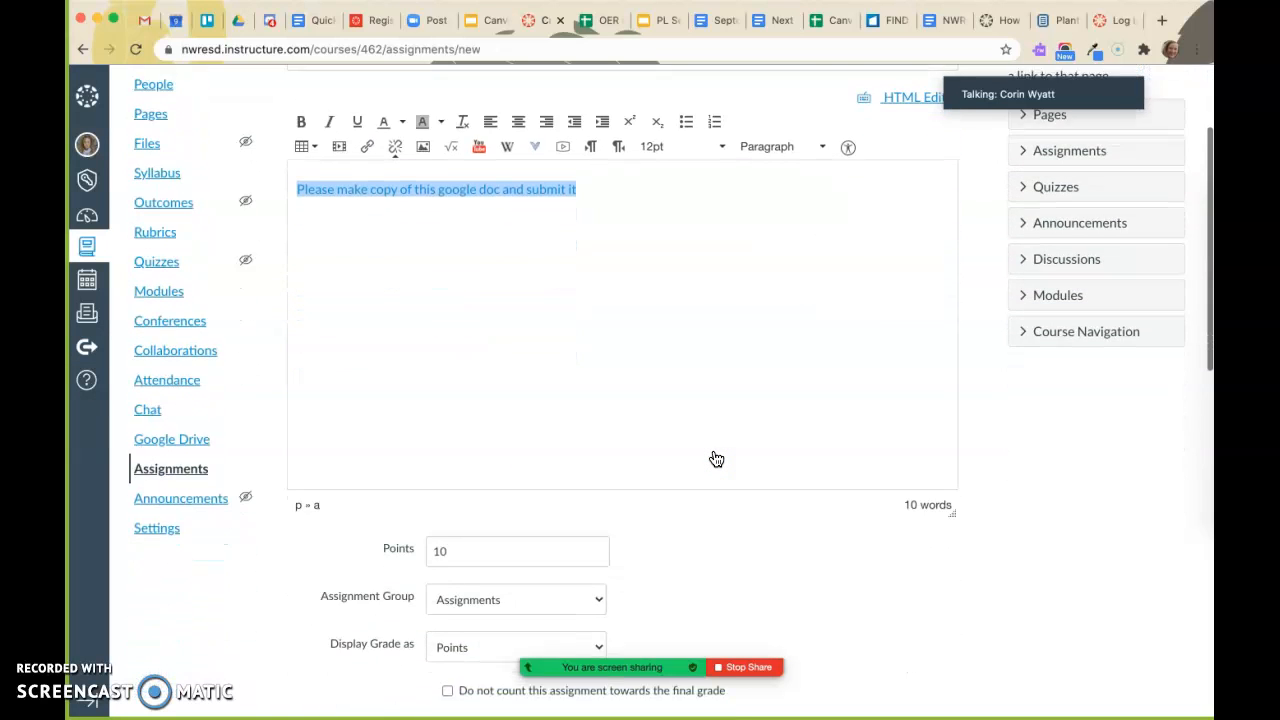
pyautogui.scroll(-6, 716, 459)
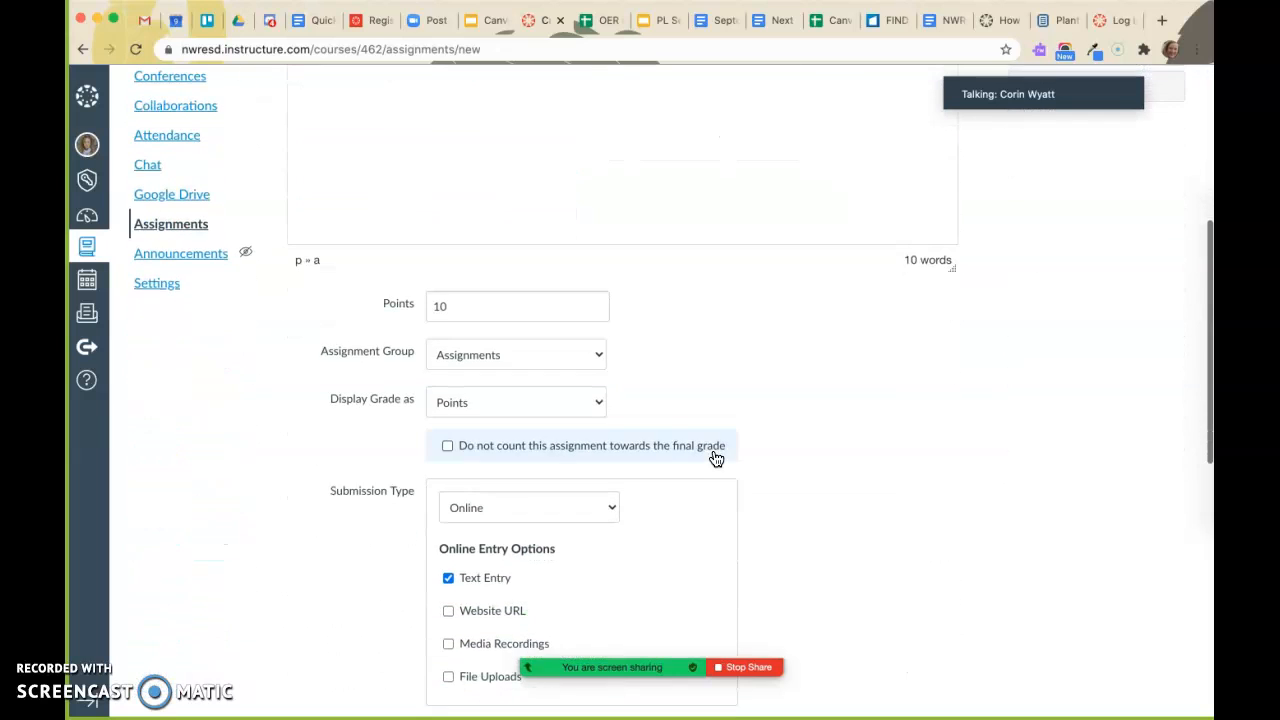
pyautogui.scroll(-1, 716, 459)
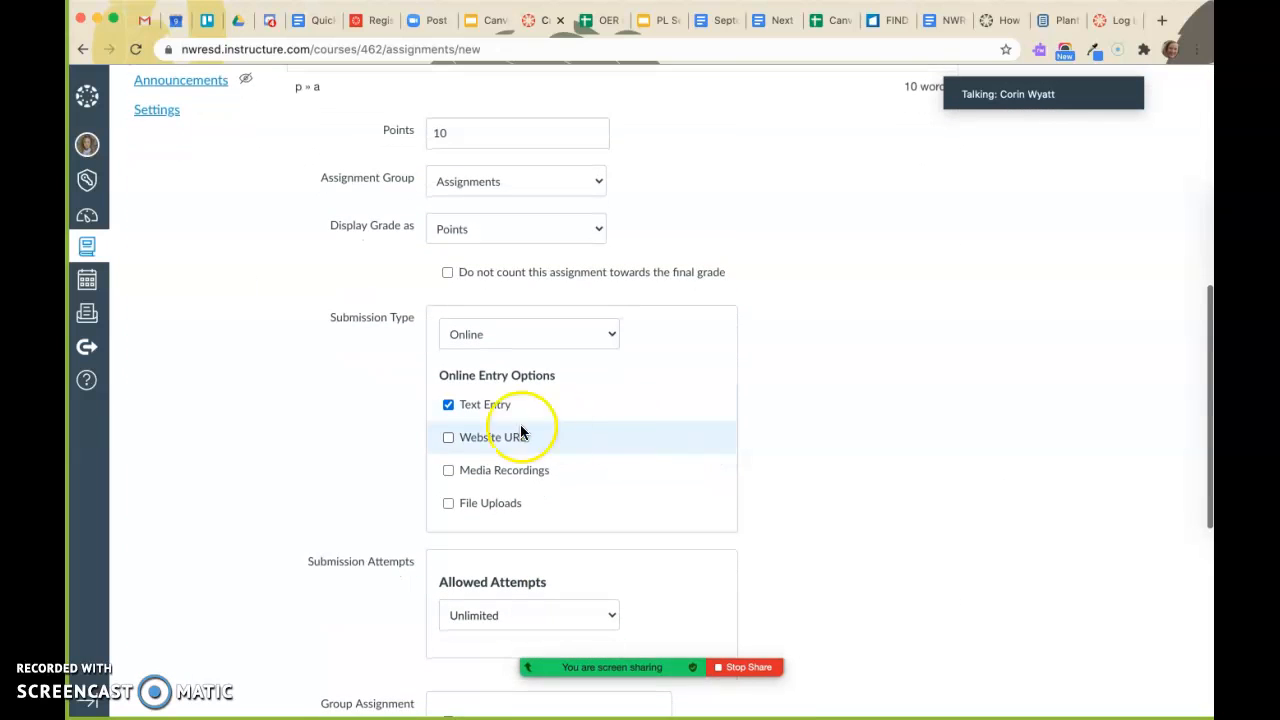
pyautogui.click(449, 407)
pyautogui.click(449, 406)
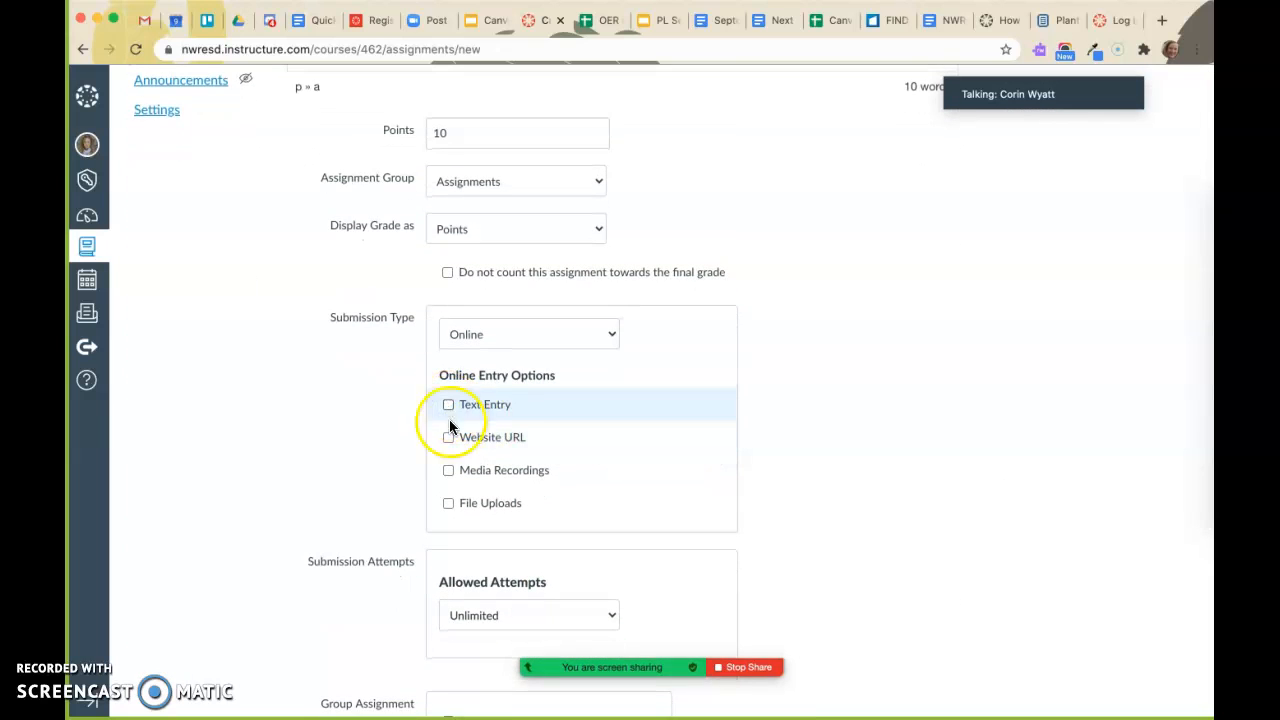
pyautogui.click(449, 438)
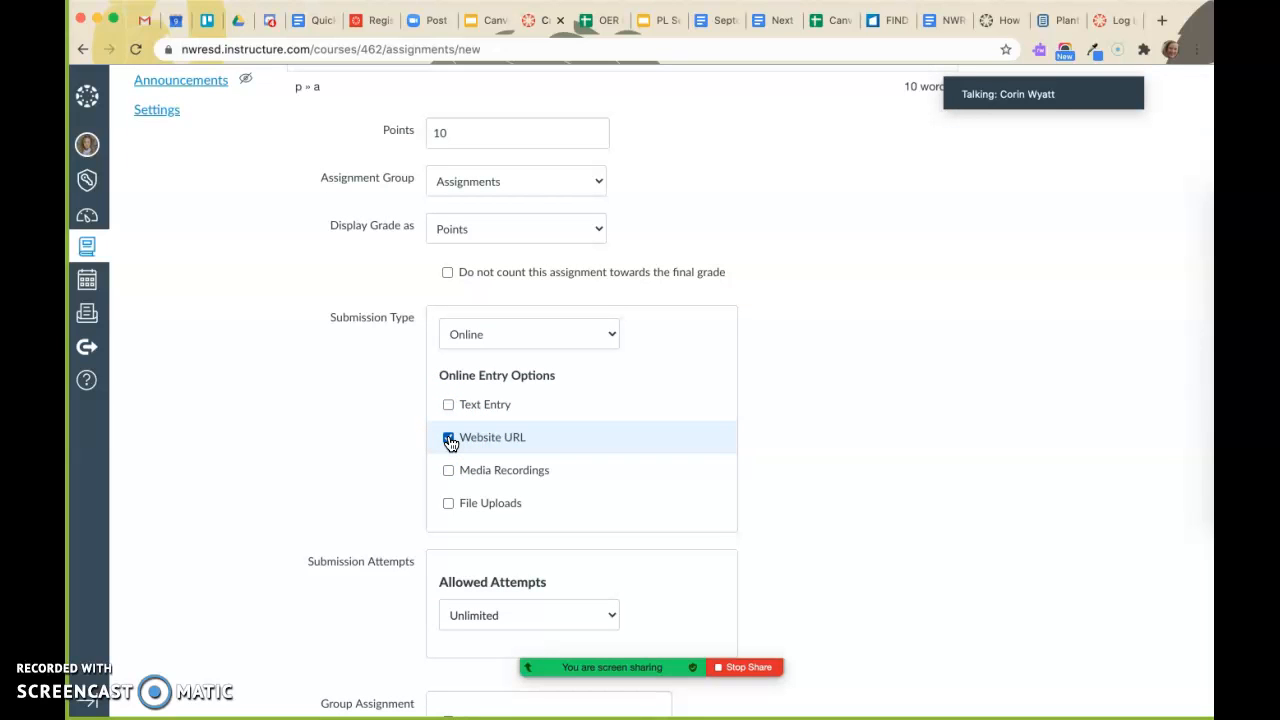
# Add the line "Set the sharing to anyone with the link and then copy the link." below the linked text in the description
pyautogui.scroll(6, 794, 130)
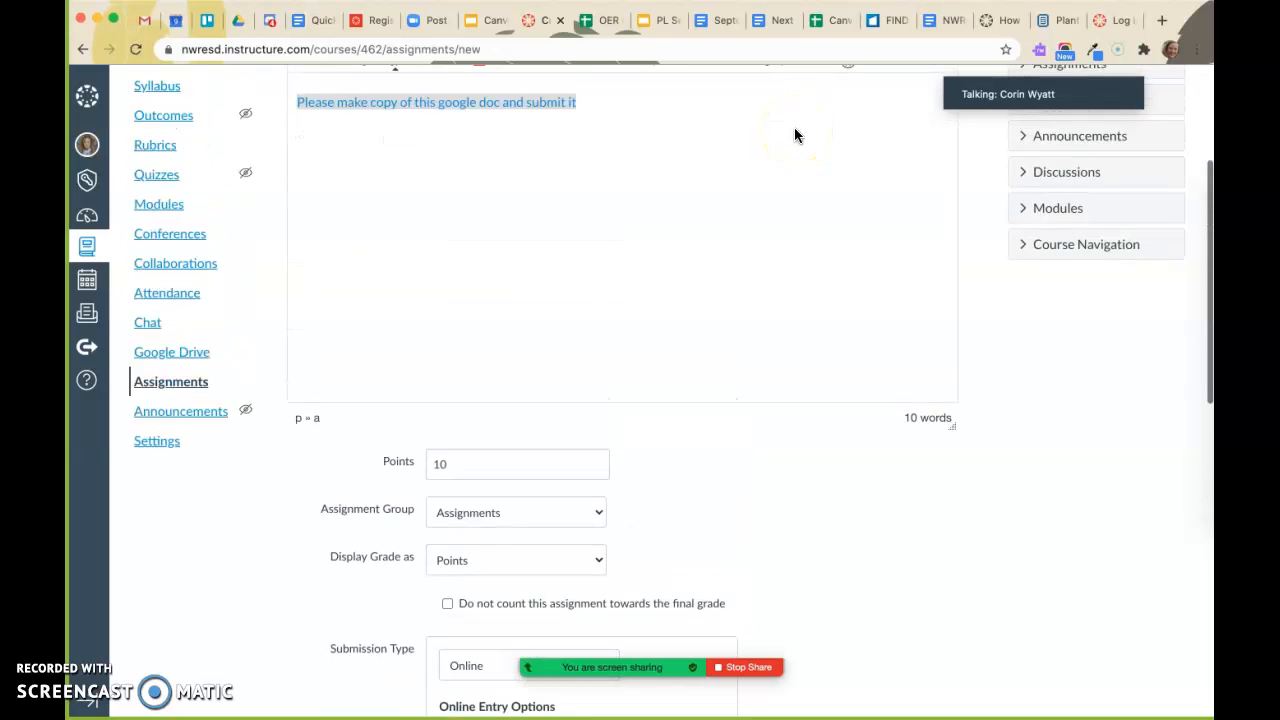
pyautogui.scroll(1, 794, 127)
pyautogui.click(749, 151)
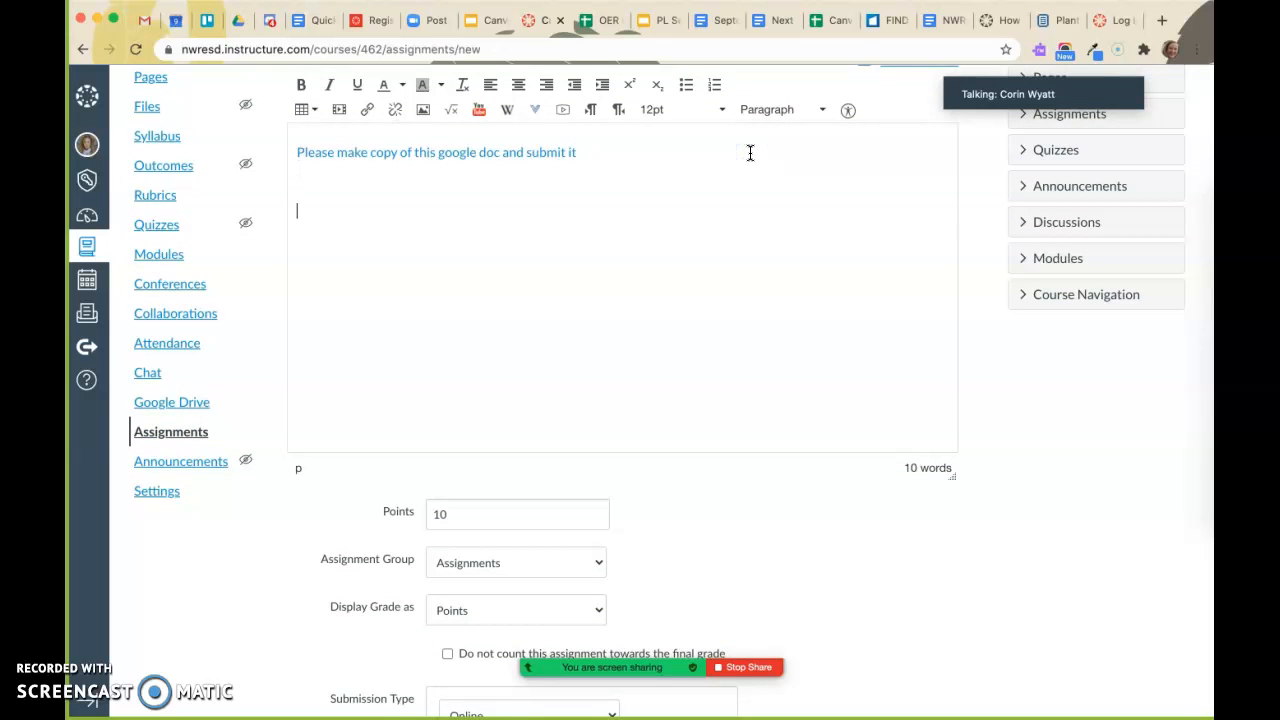
pyautogui.press('BackSpace')
pyautogui.press('BackSpace')
pyautogui.press('BackSpace')
pyautogui.write('Set the sharing to any')
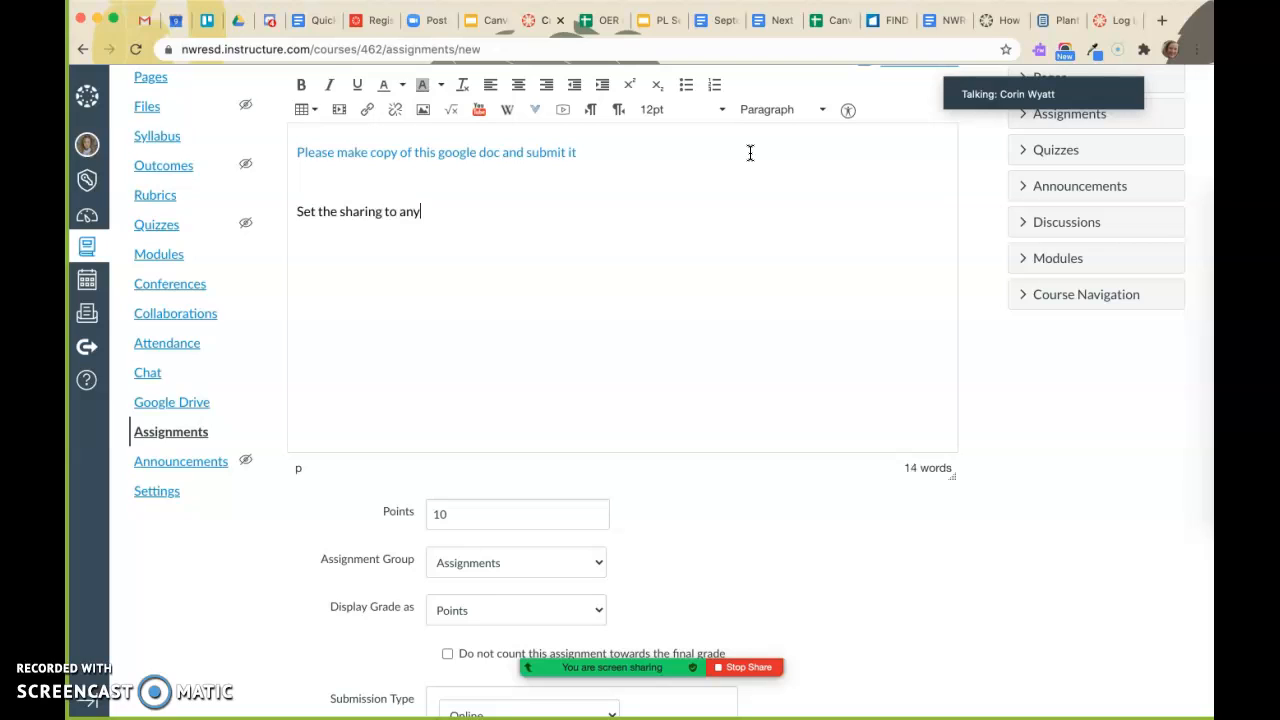
pyautogui.press('BackSpace')
pyautogui.press('BackSpace')
pyautogui.press('BackSpace')
pyautogui.press('BackSpace')
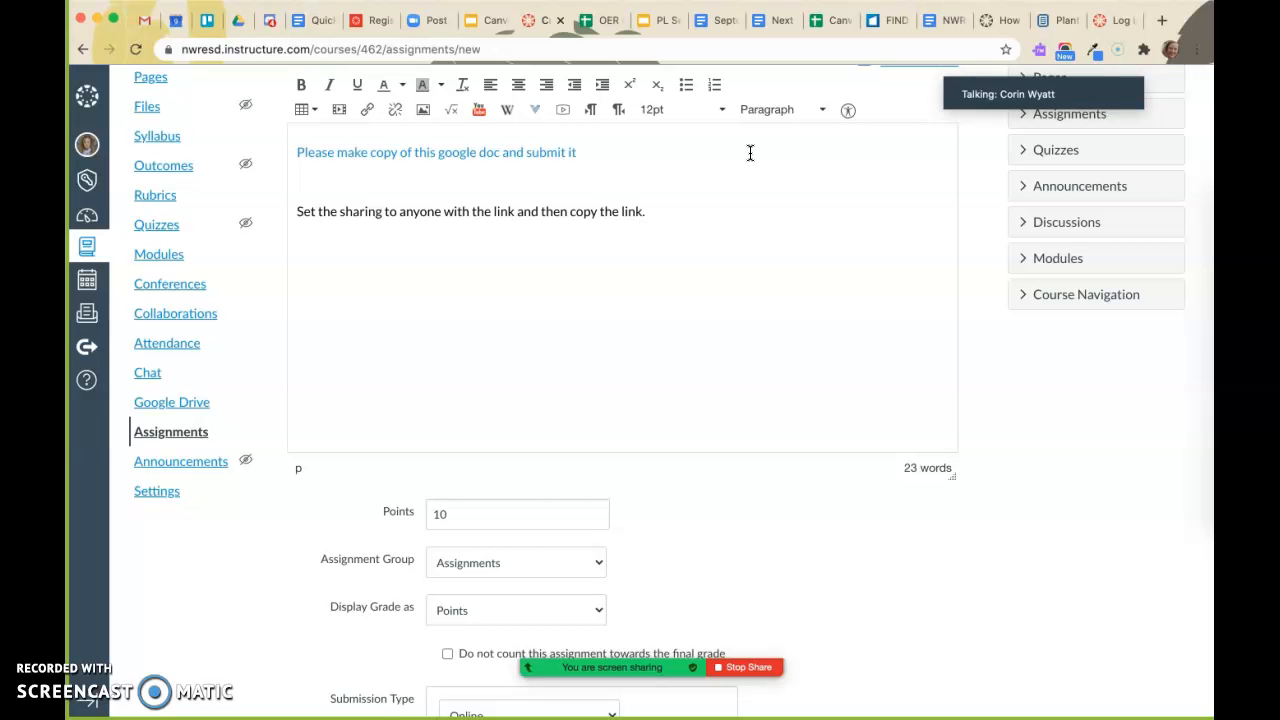
# Review the remaining submission and assignment settings, then save and publish the assignment
pyautogui.scroll(-7, 686, 277)
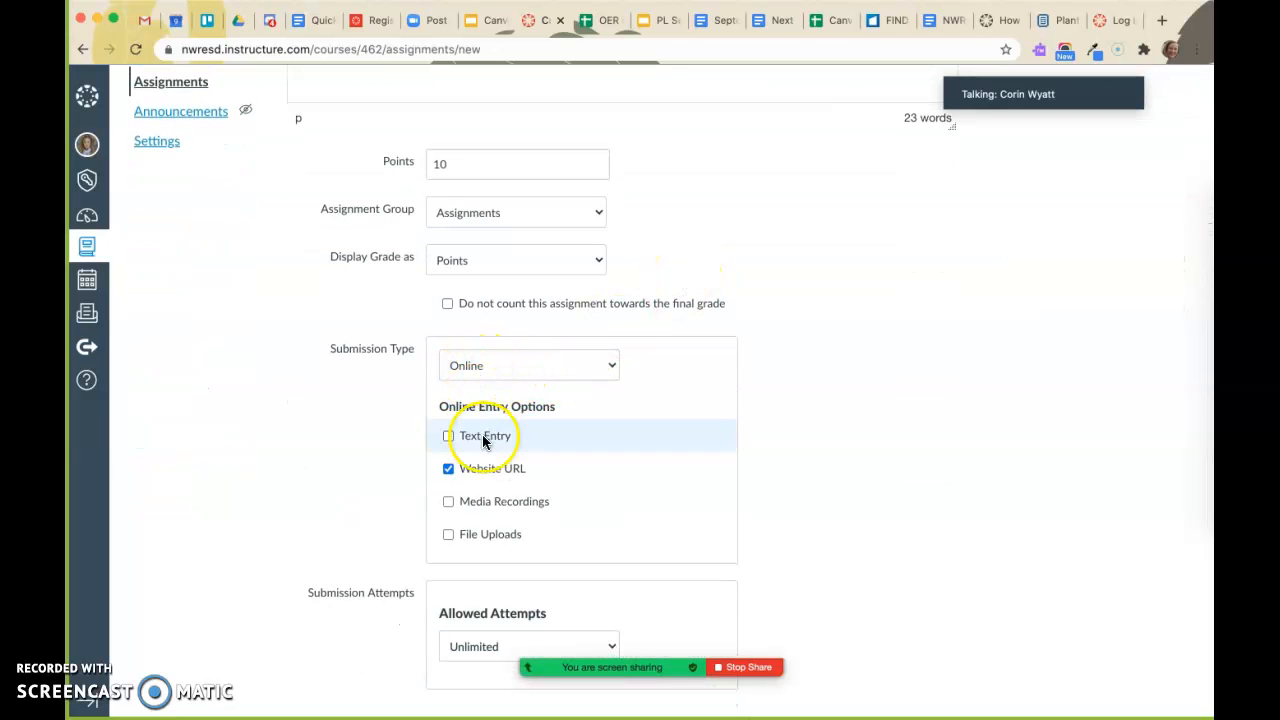
pyautogui.scroll(-5, 844, 463)
pyautogui.scroll(-3, 842, 459)
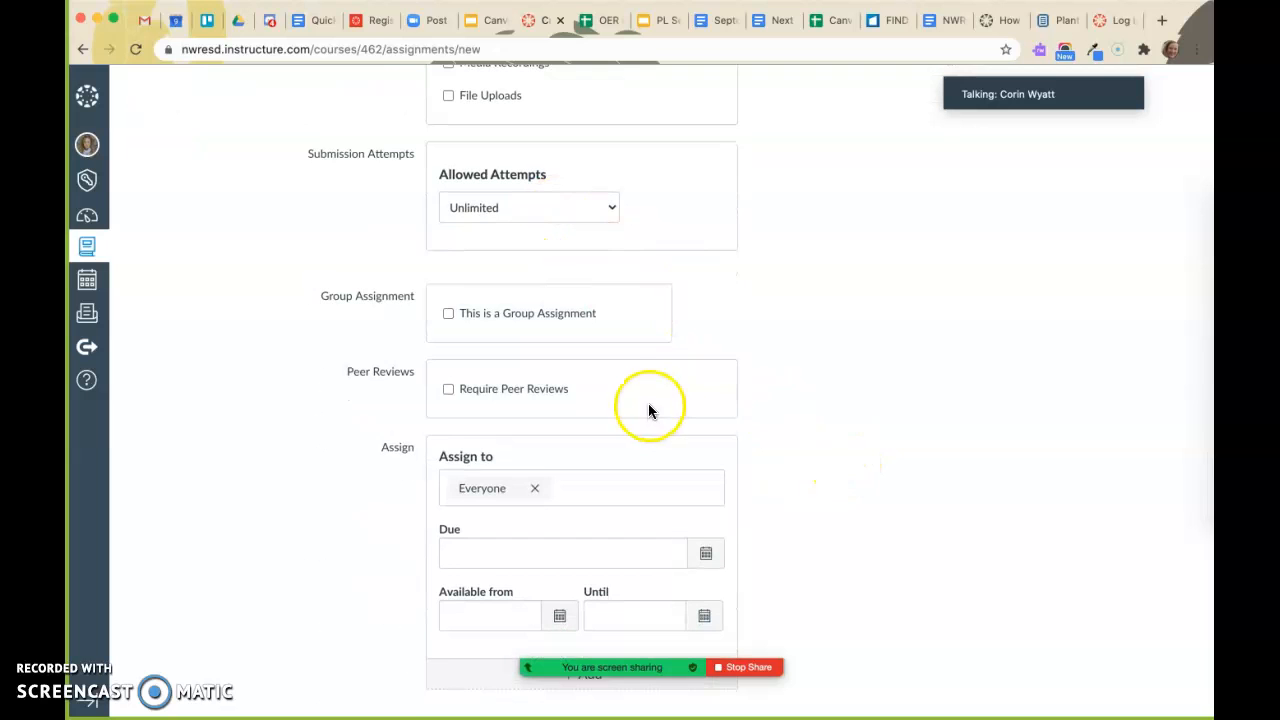
pyautogui.scroll(-2, 798, 436)
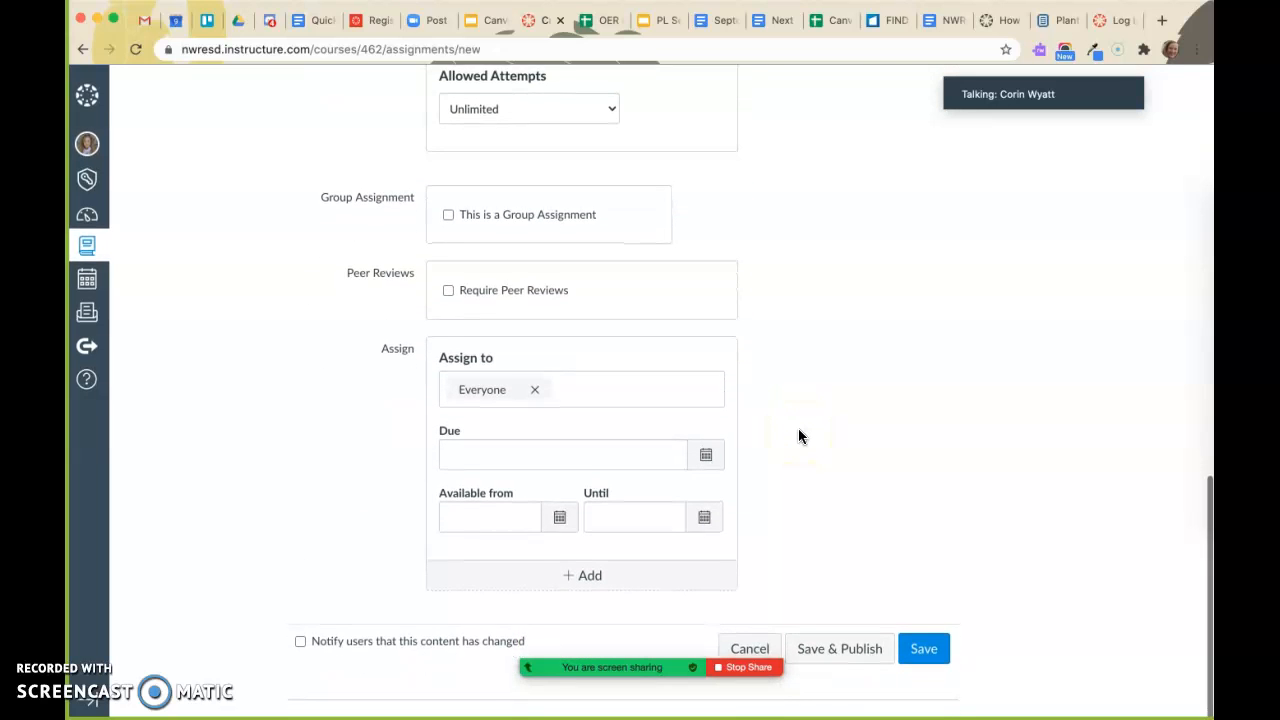
pyautogui.scroll(2, 798, 436)
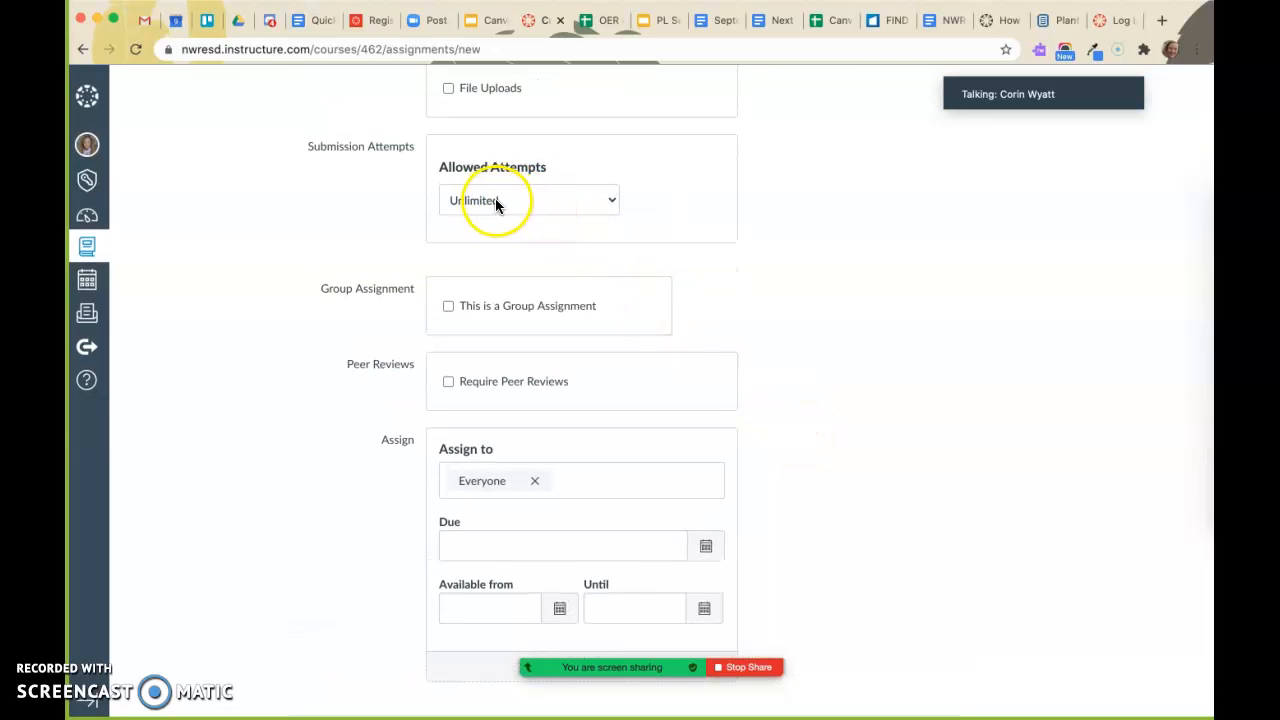
pyautogui.scroll(-2, 868, 410)
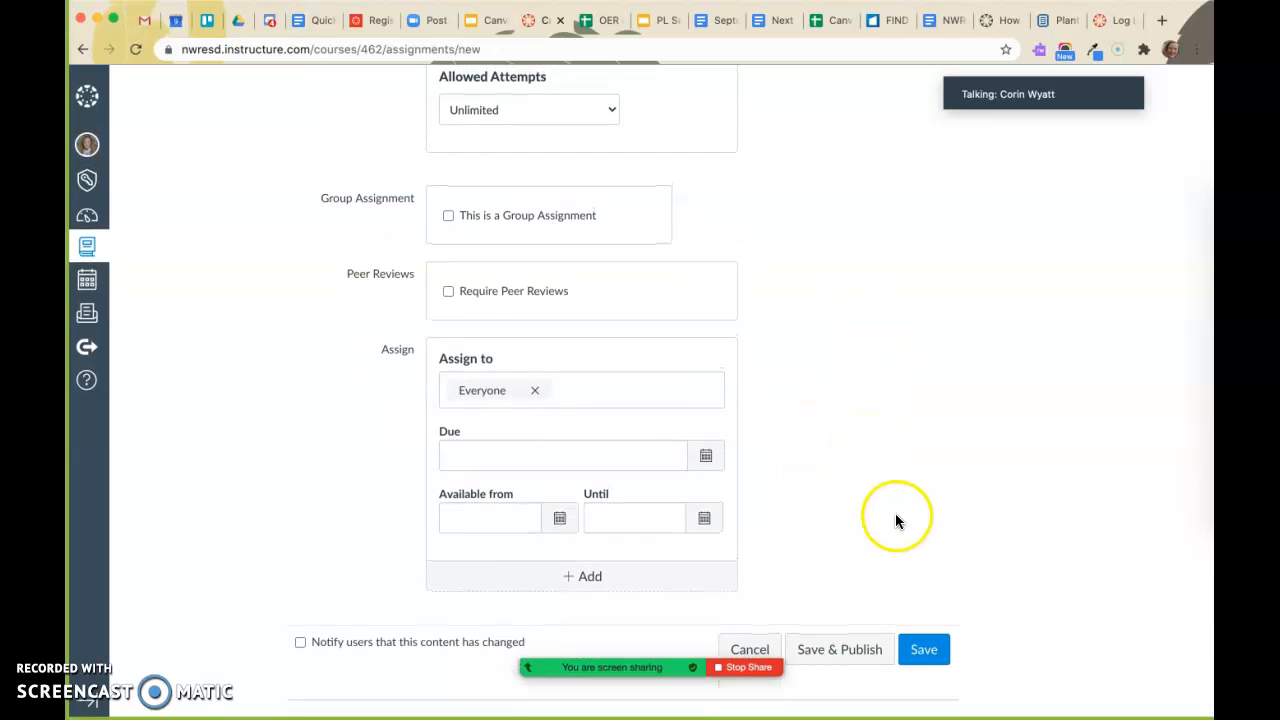
pyautogui.click(865, 651)
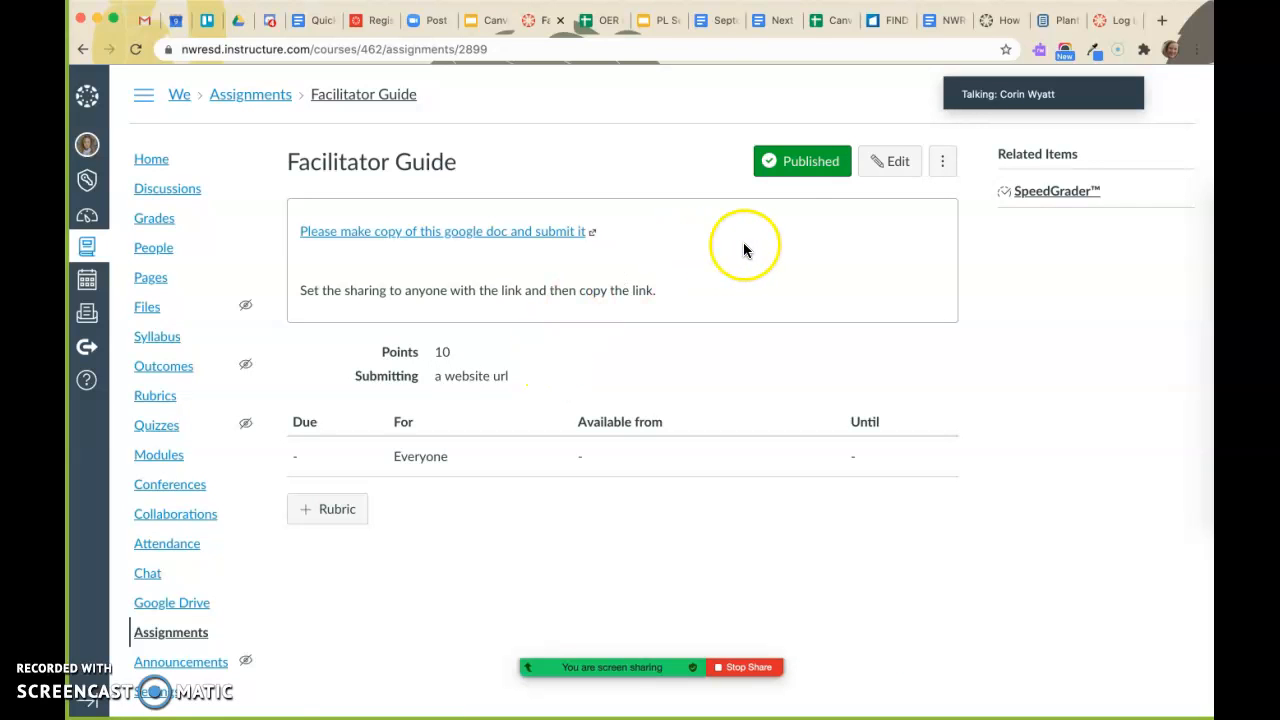
# Go to the course home page and enter Student View
pyautogui.click(150, 162)
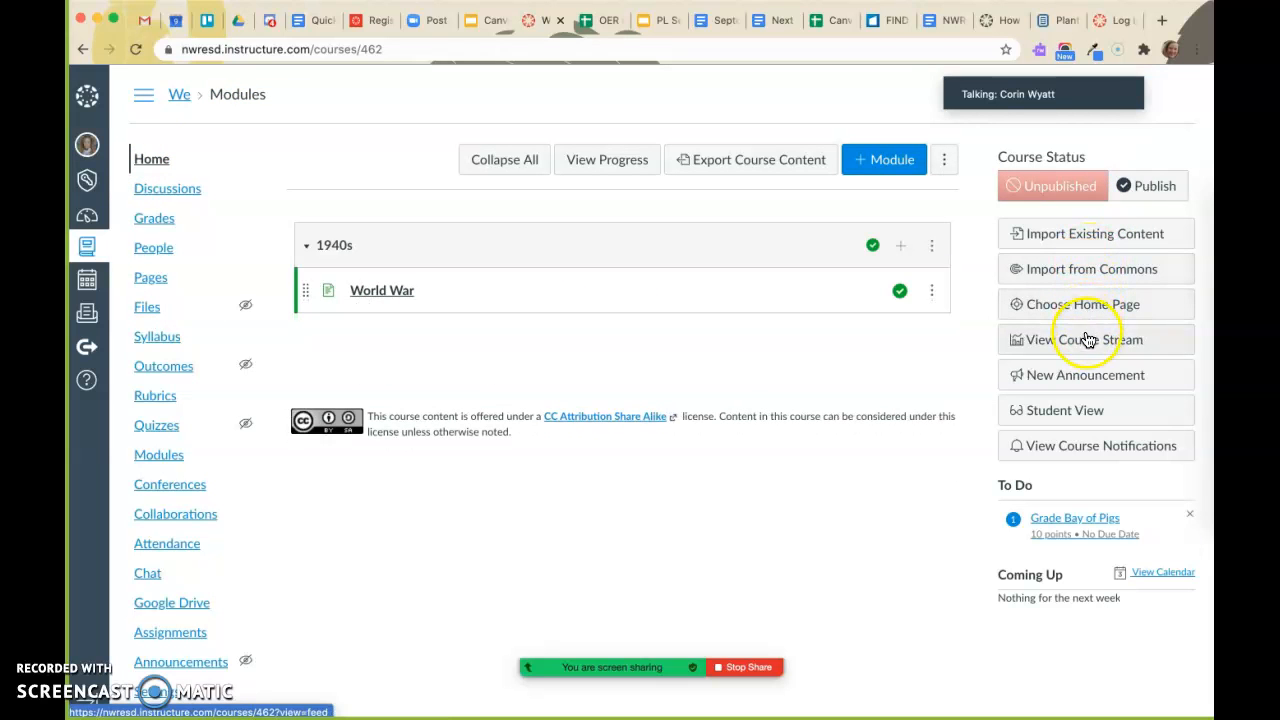
pyautogui.click(1080, 411)
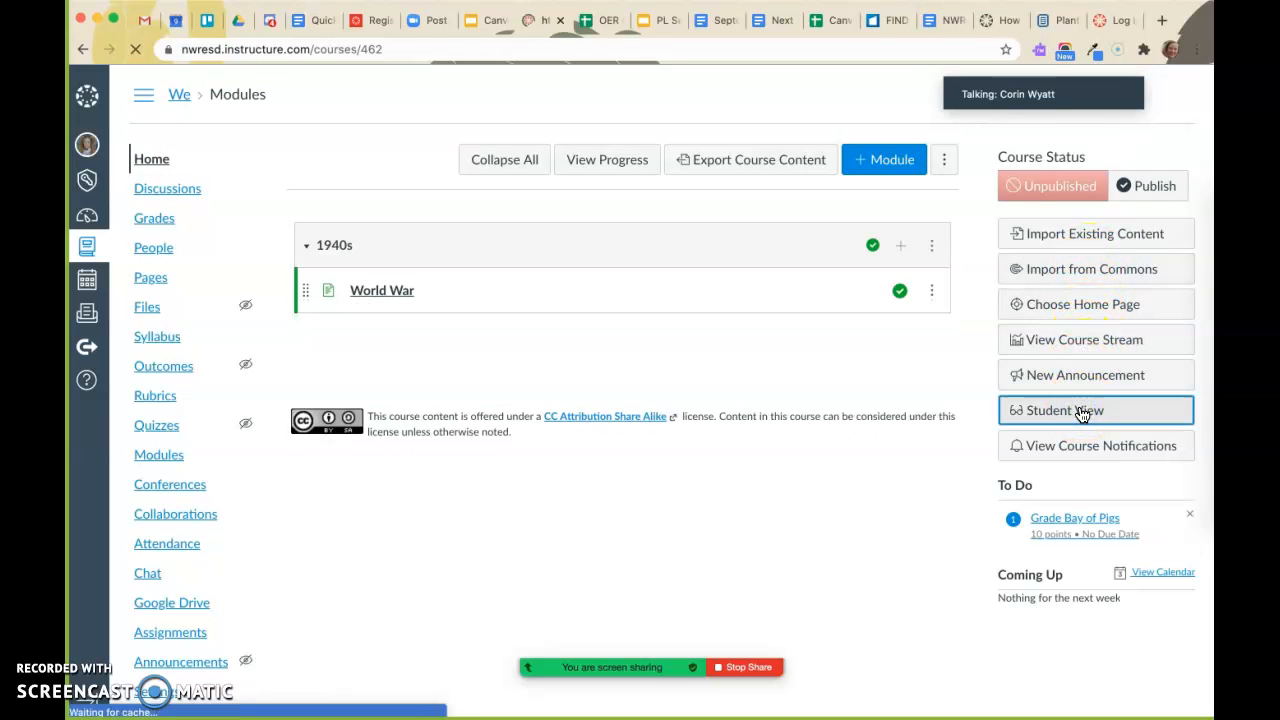
# Open the Facilitator Guide assignment from the course's assignment list as the test student
pyautogui.click(411, 291)
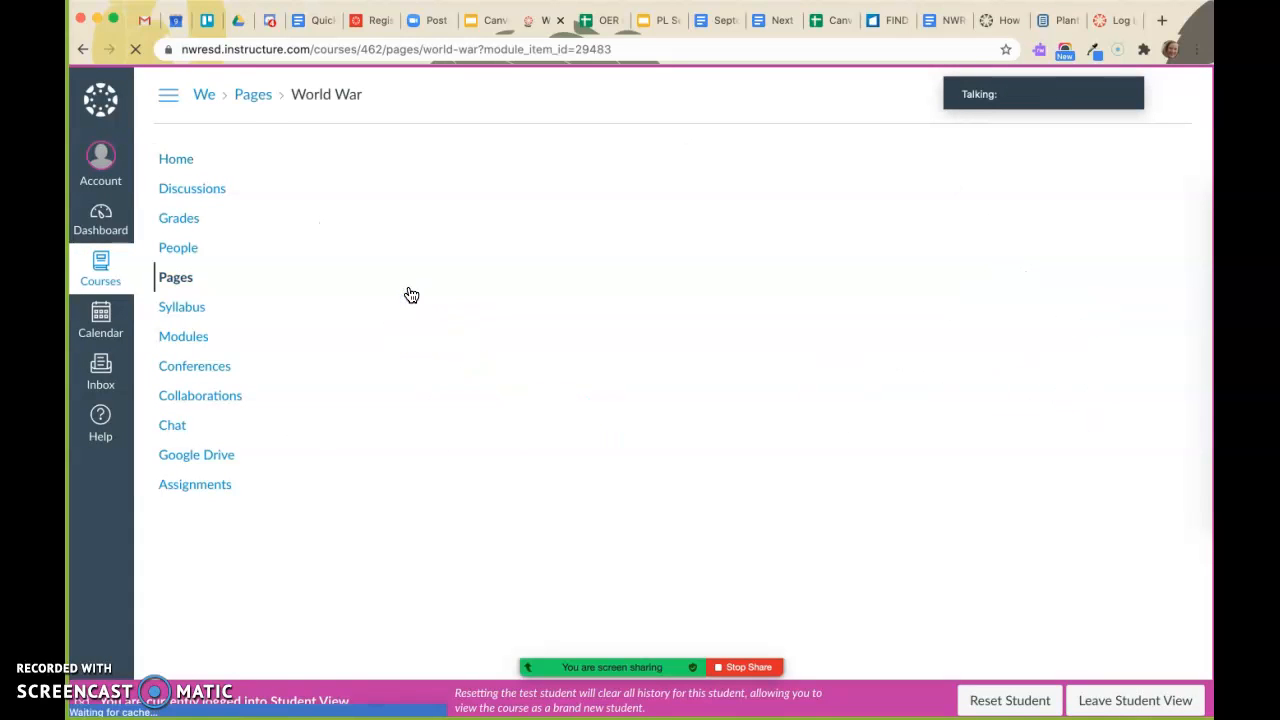
pyautogui.click(194, 484)
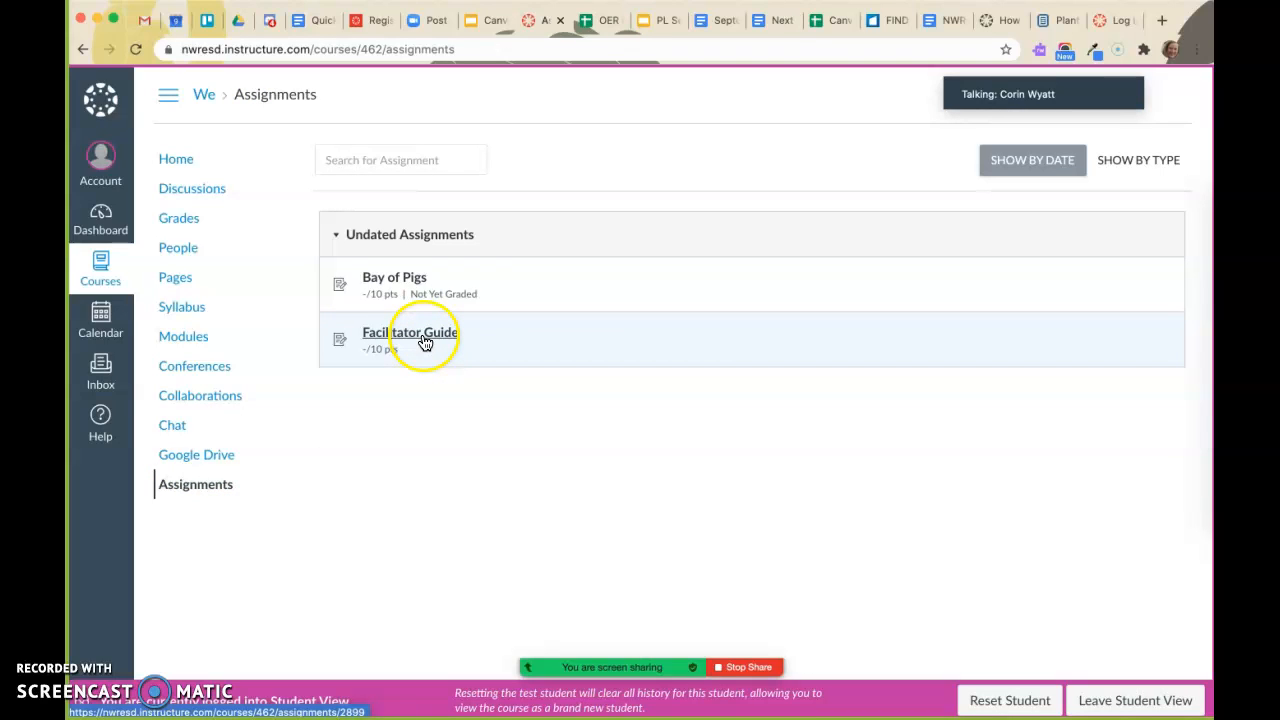
pyautogui.click(425, 342)
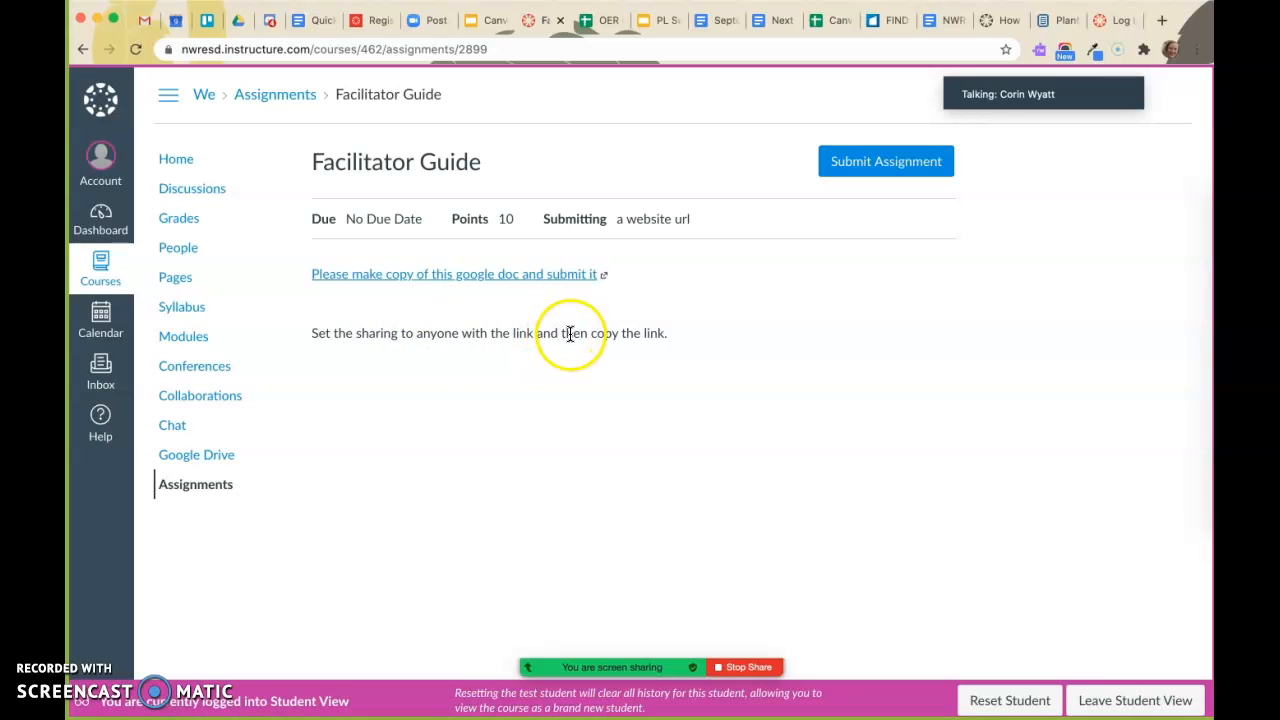
# Submit the Facilitator Guide assignment with the copied Google Doc sharing link as the website URL
pyautogui.click(840, 168)
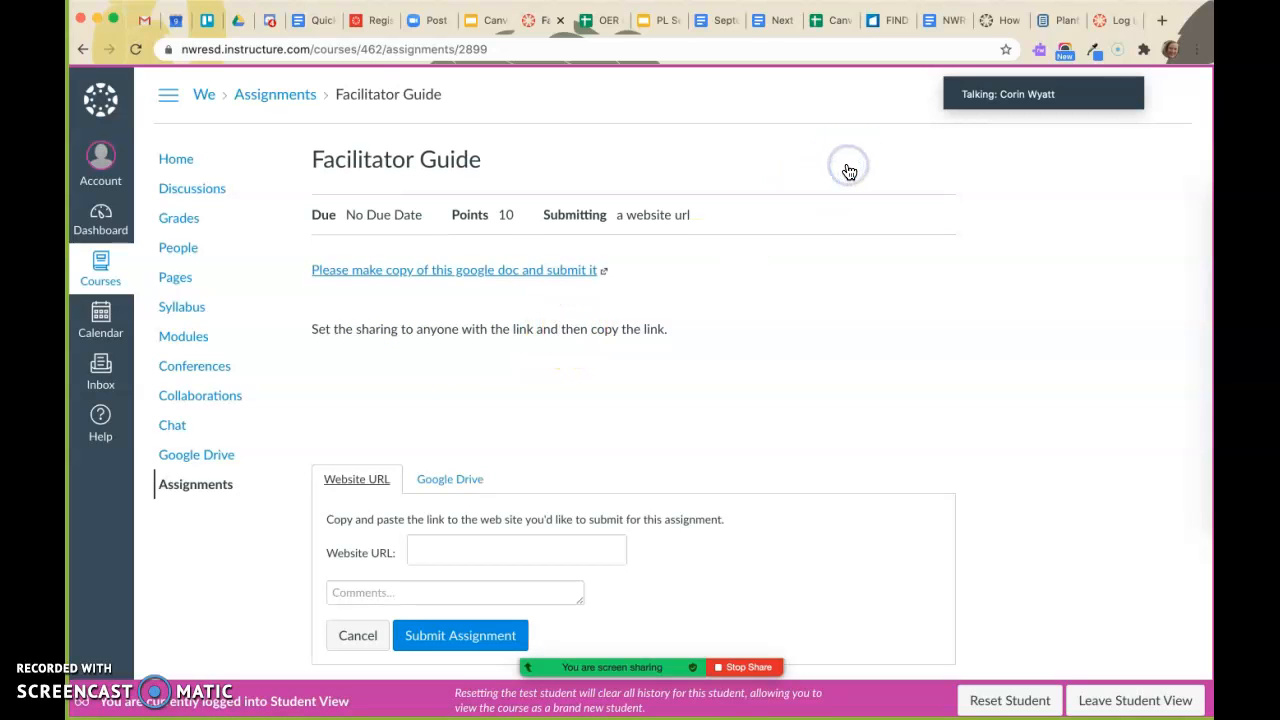
pyautogui.scroll(-1, 652, 390)
pyautogui.click(580, 518)
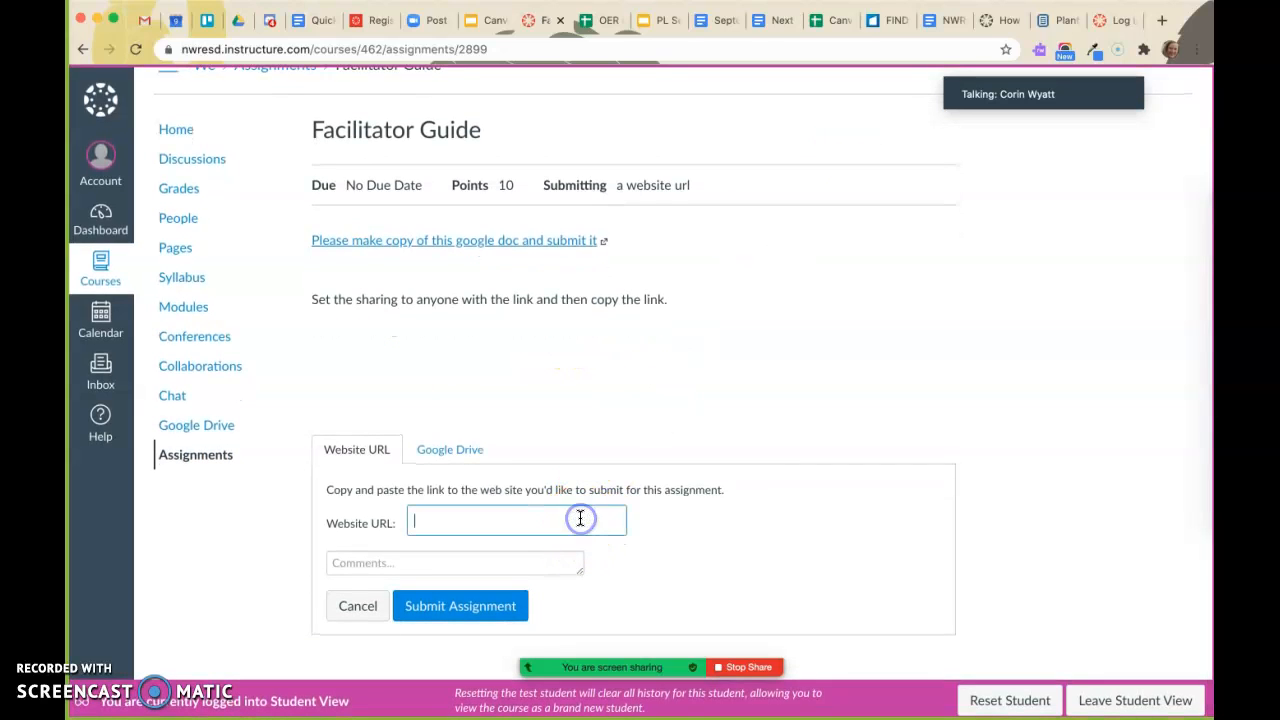
pyautogui.press('super+v')
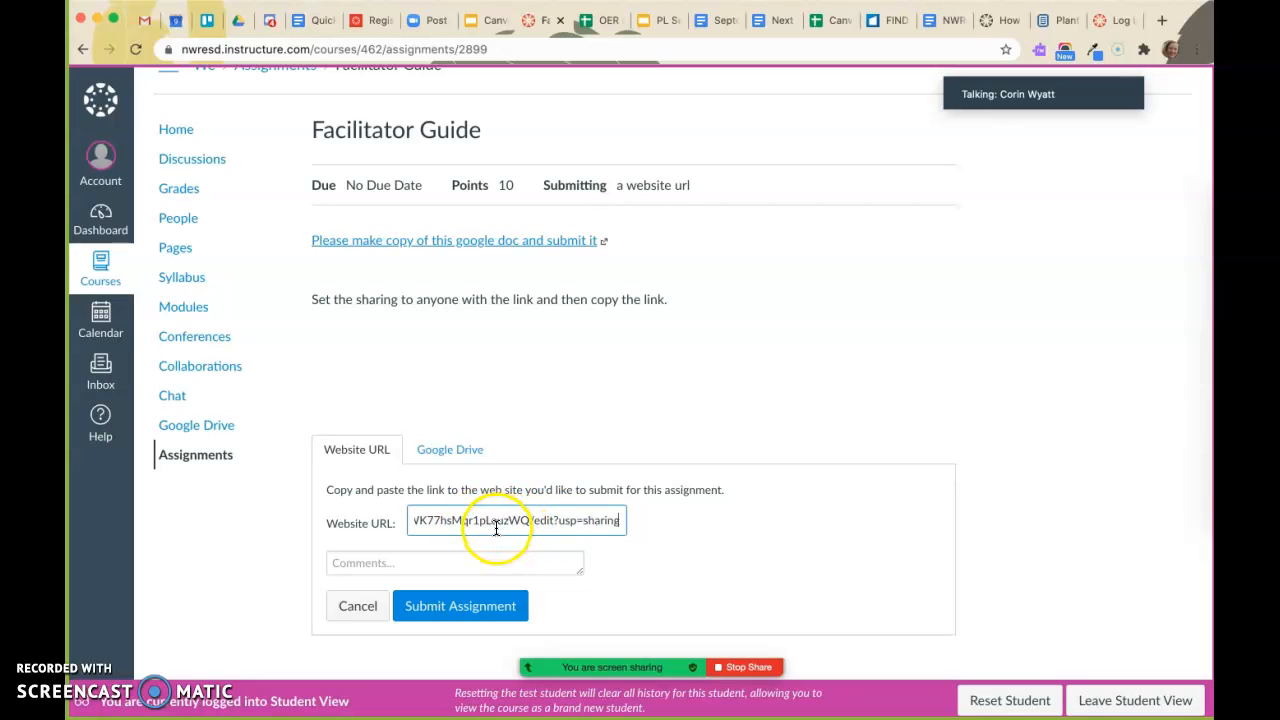
pyautogui.click(462, 607)
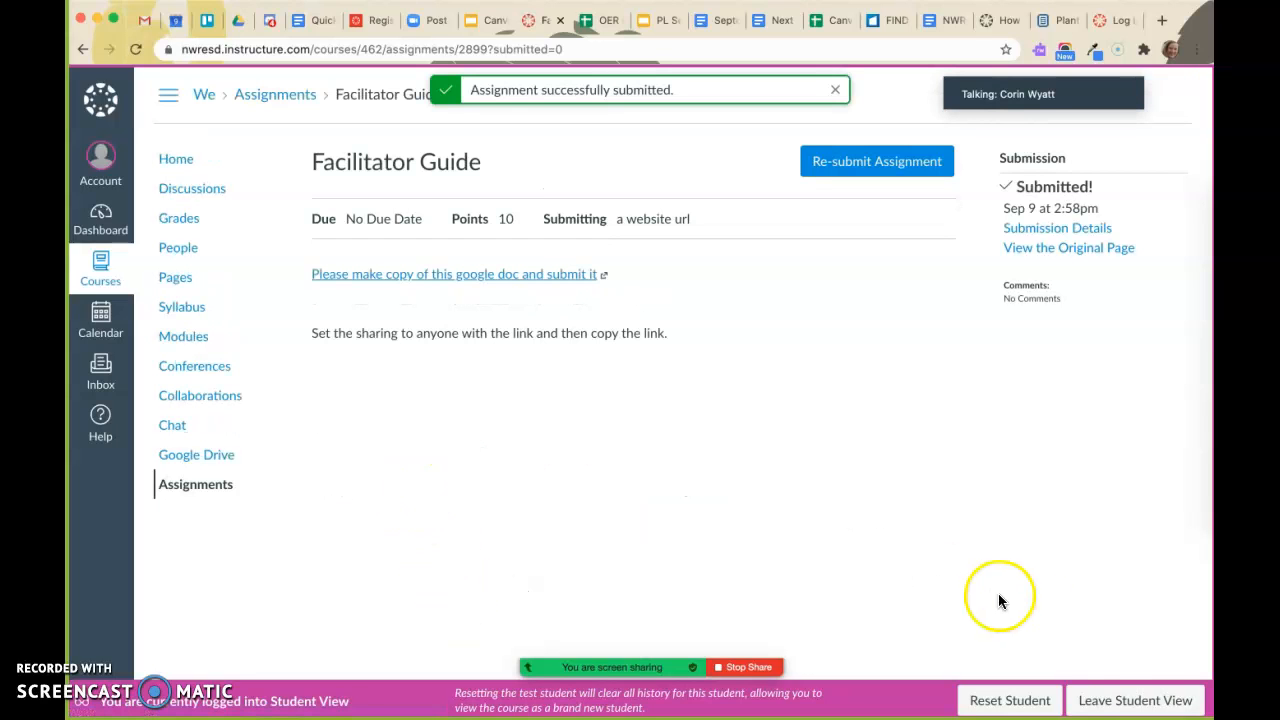
# Leave Student View and open the Test Student's individual grades page from the course gradebook
pyautogui.click(1133, 705)
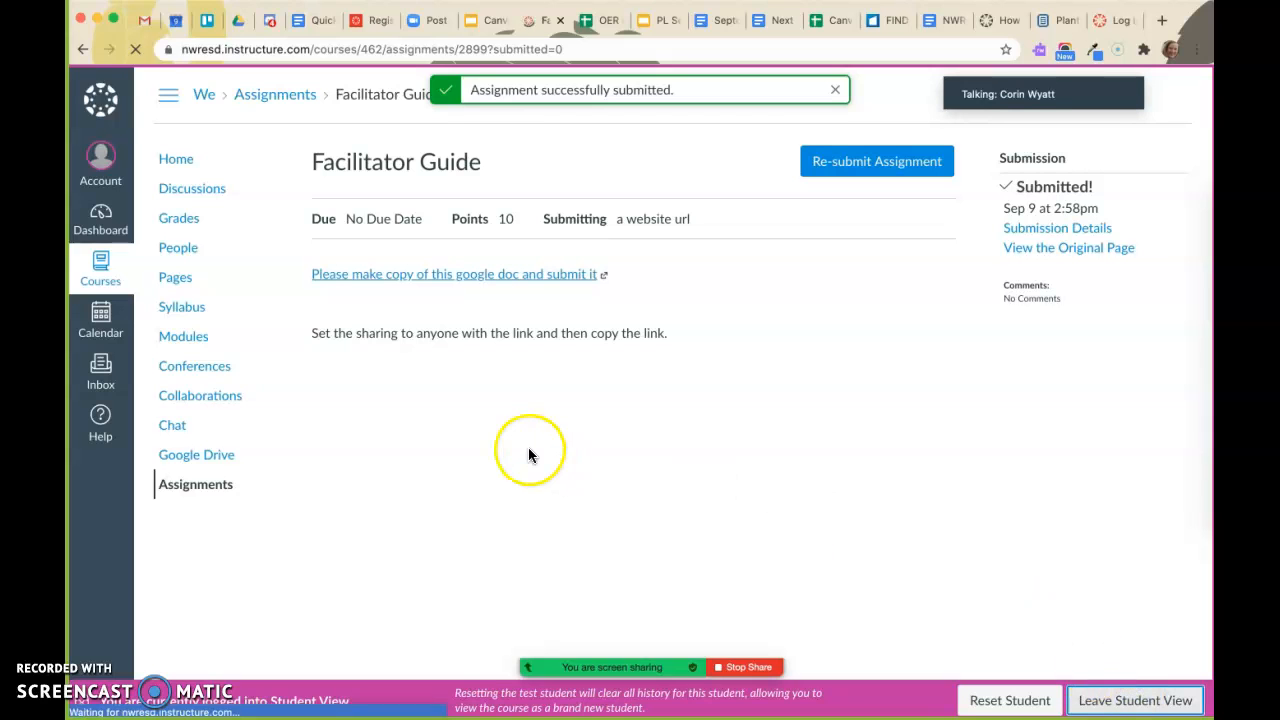
pyautogui.click(163, 222)
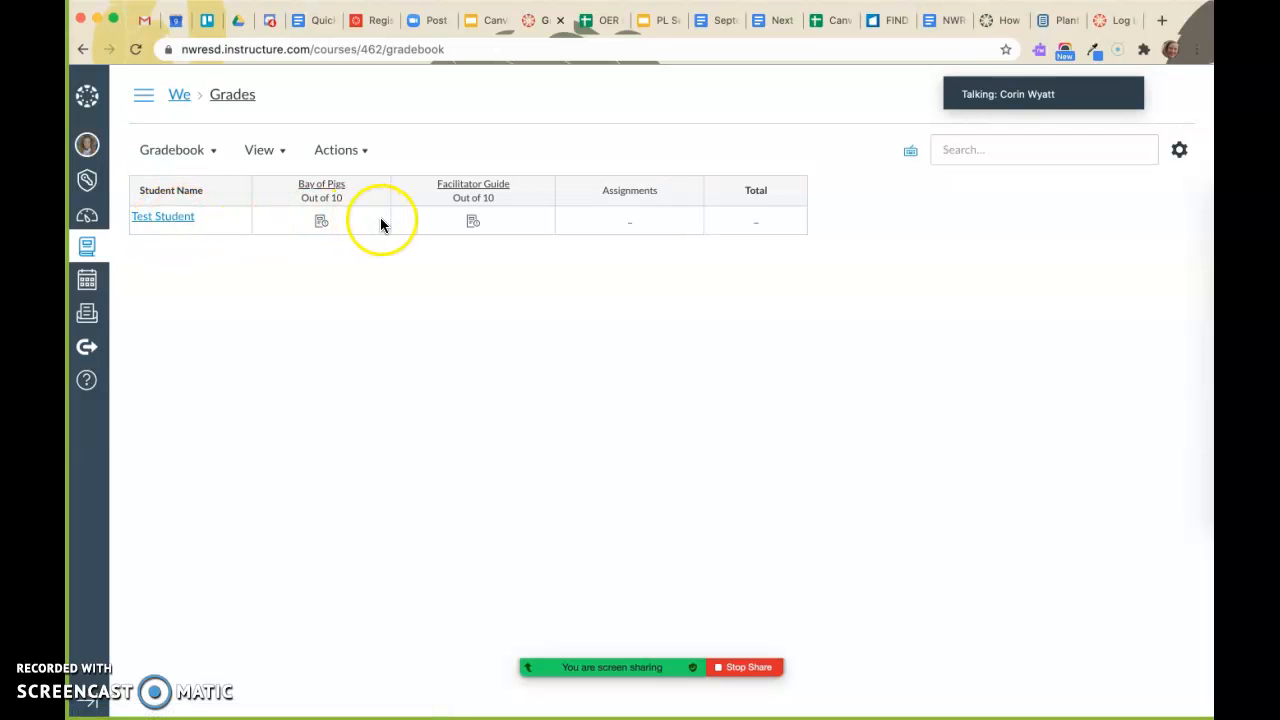
pyautogui.click(185, 220)
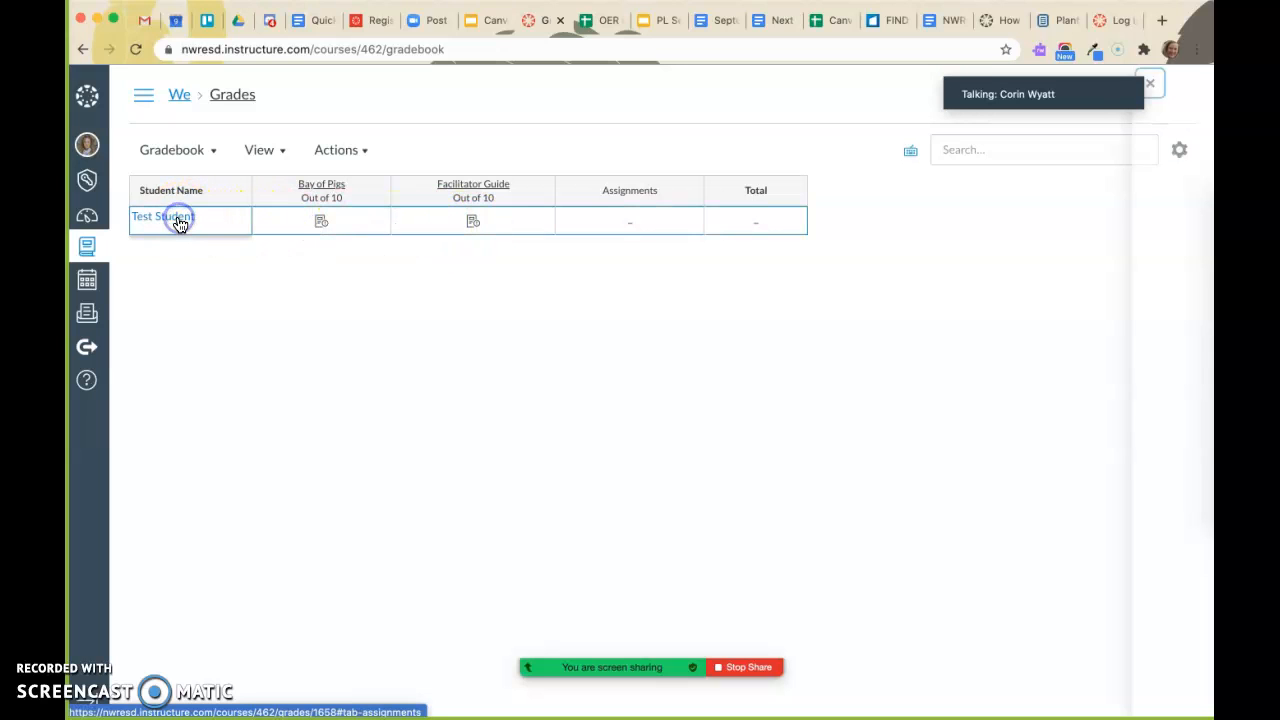
pyautogui.click(1104, 308)
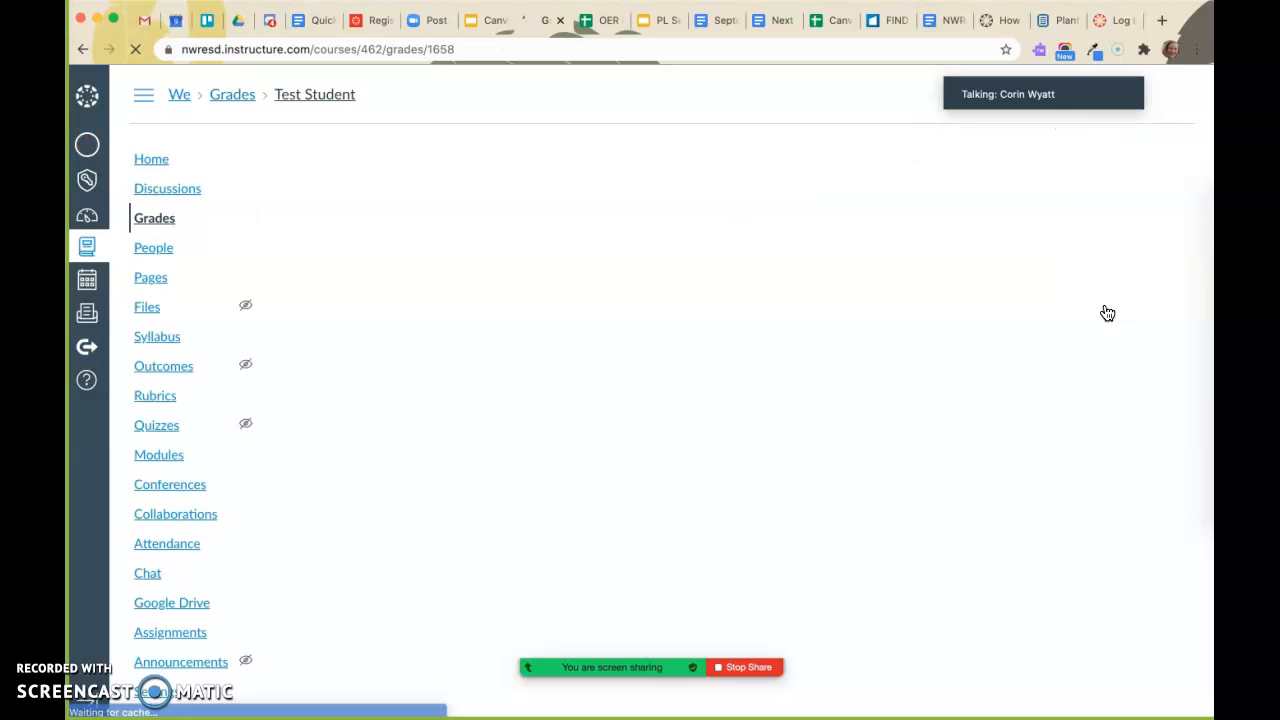